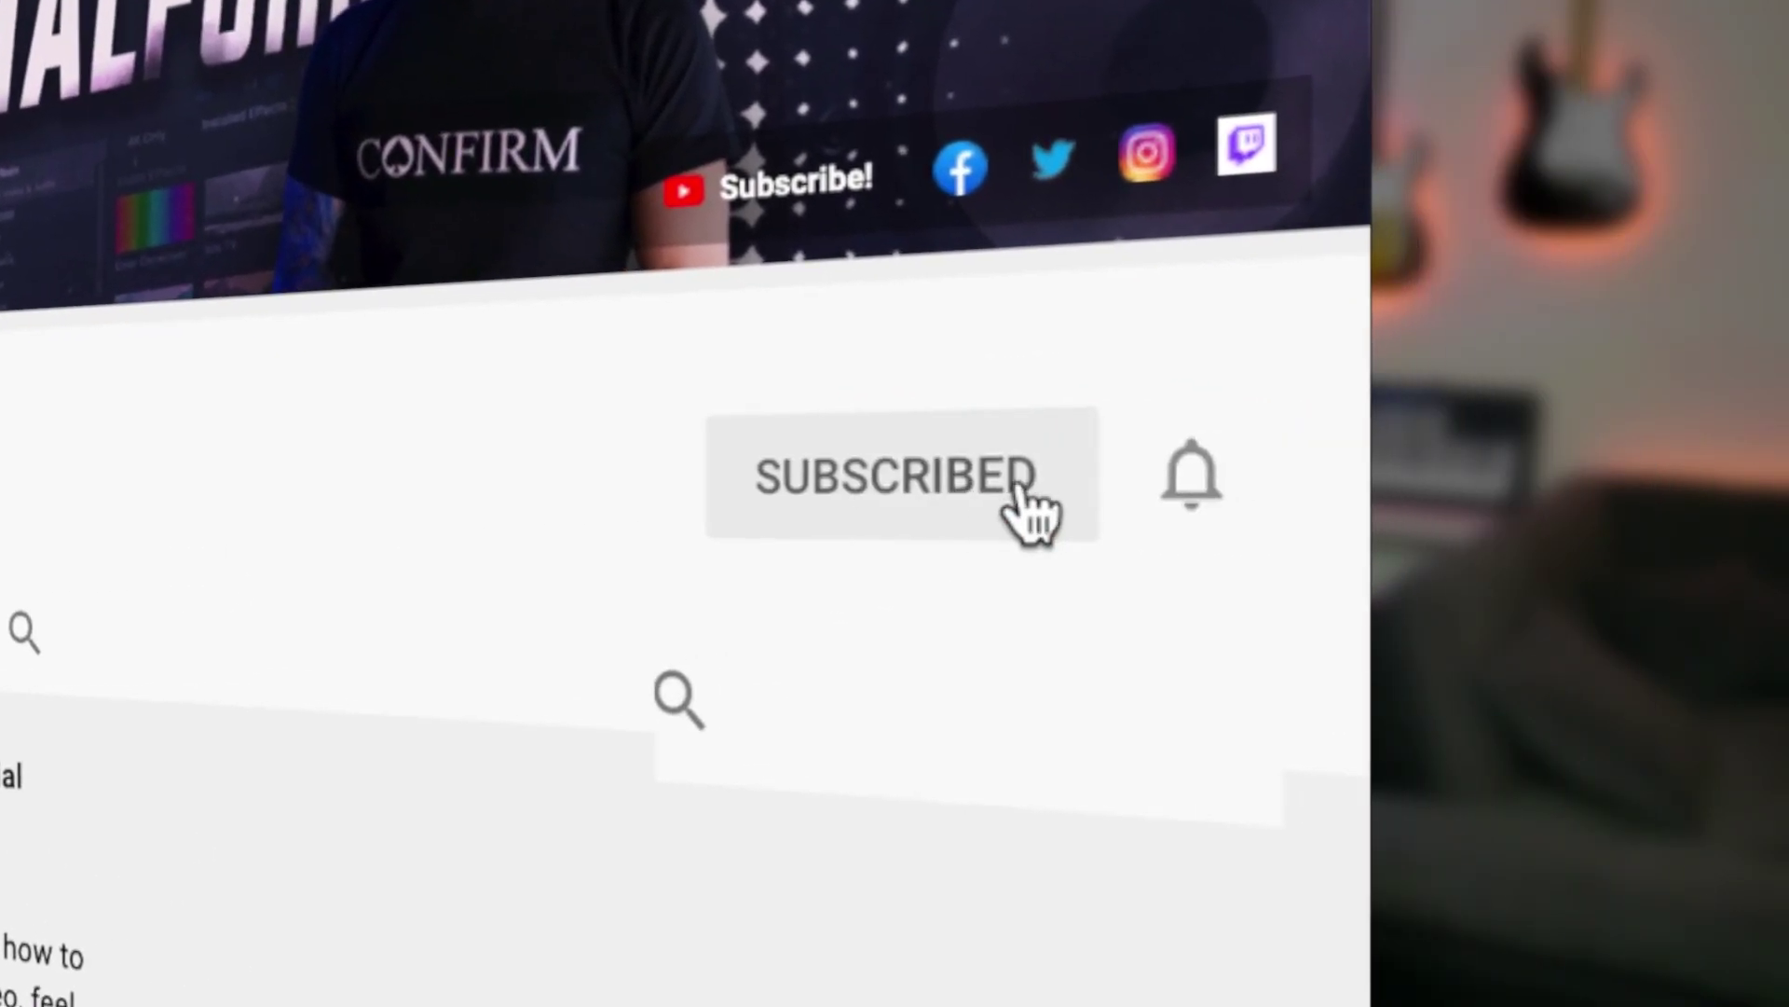
- Set the subscribed channel's notification bell to All
{"action": "left_click", "coordinate": [1200, 492]}
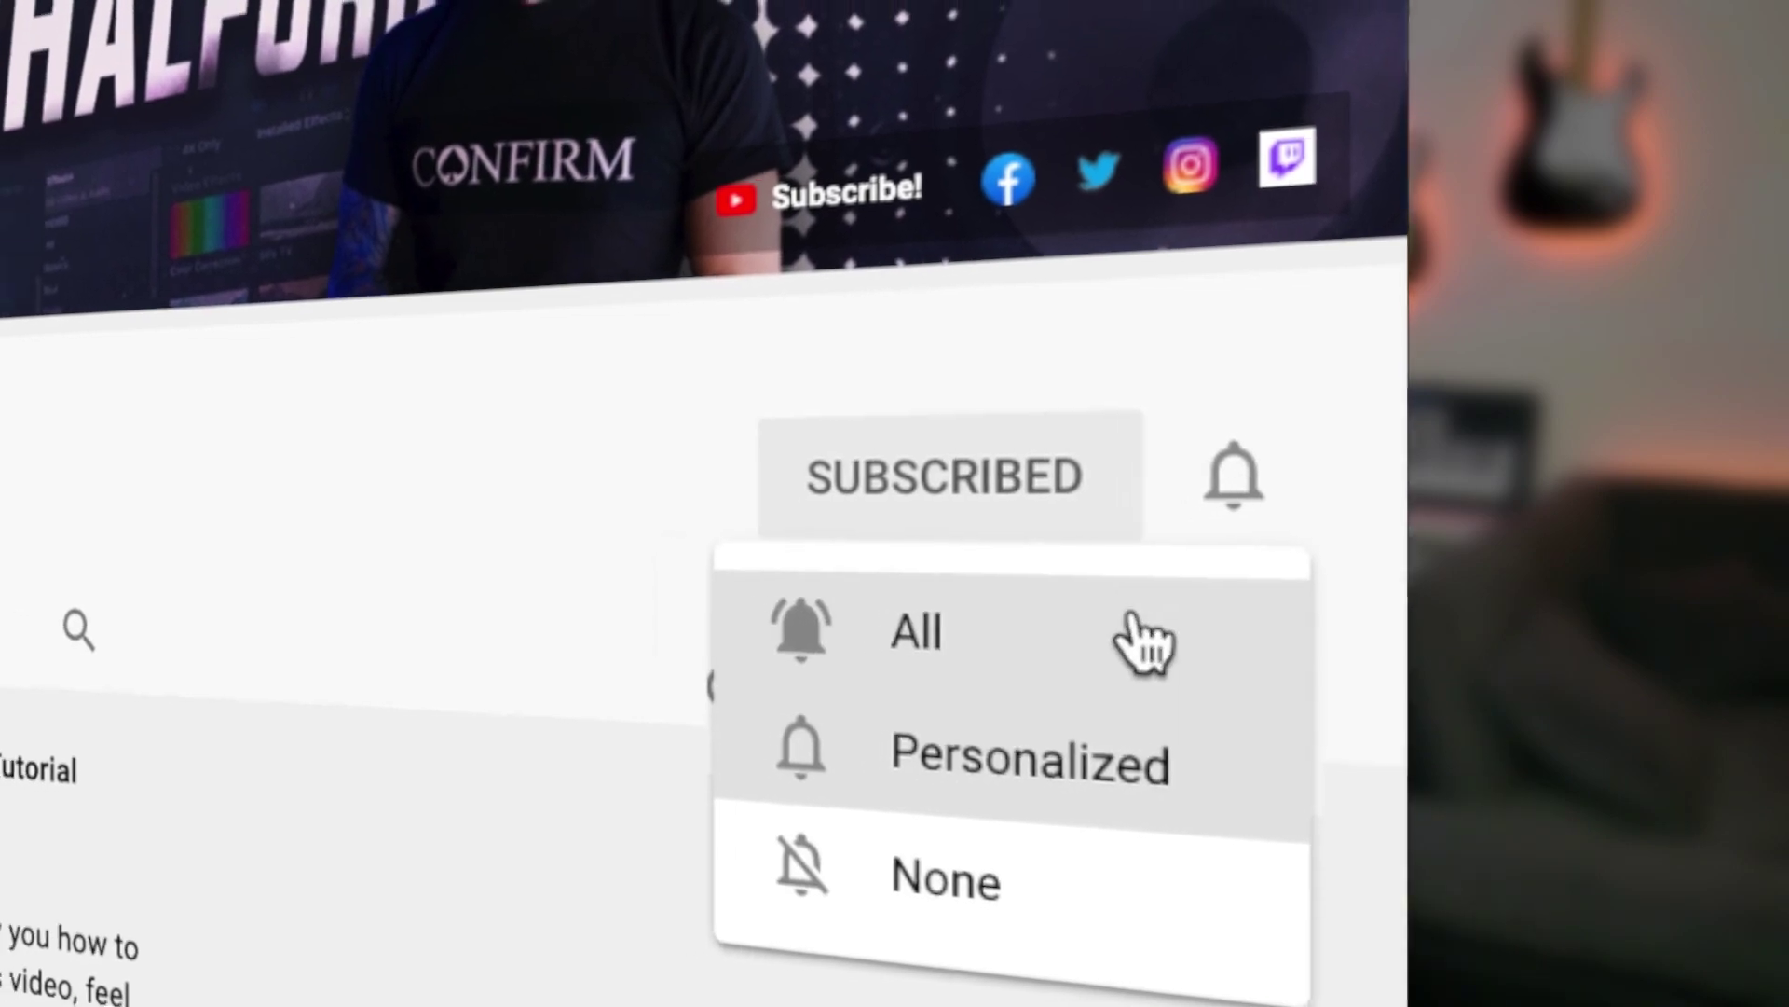
{"action": "left_click", "coordinate": [1100, 639]}
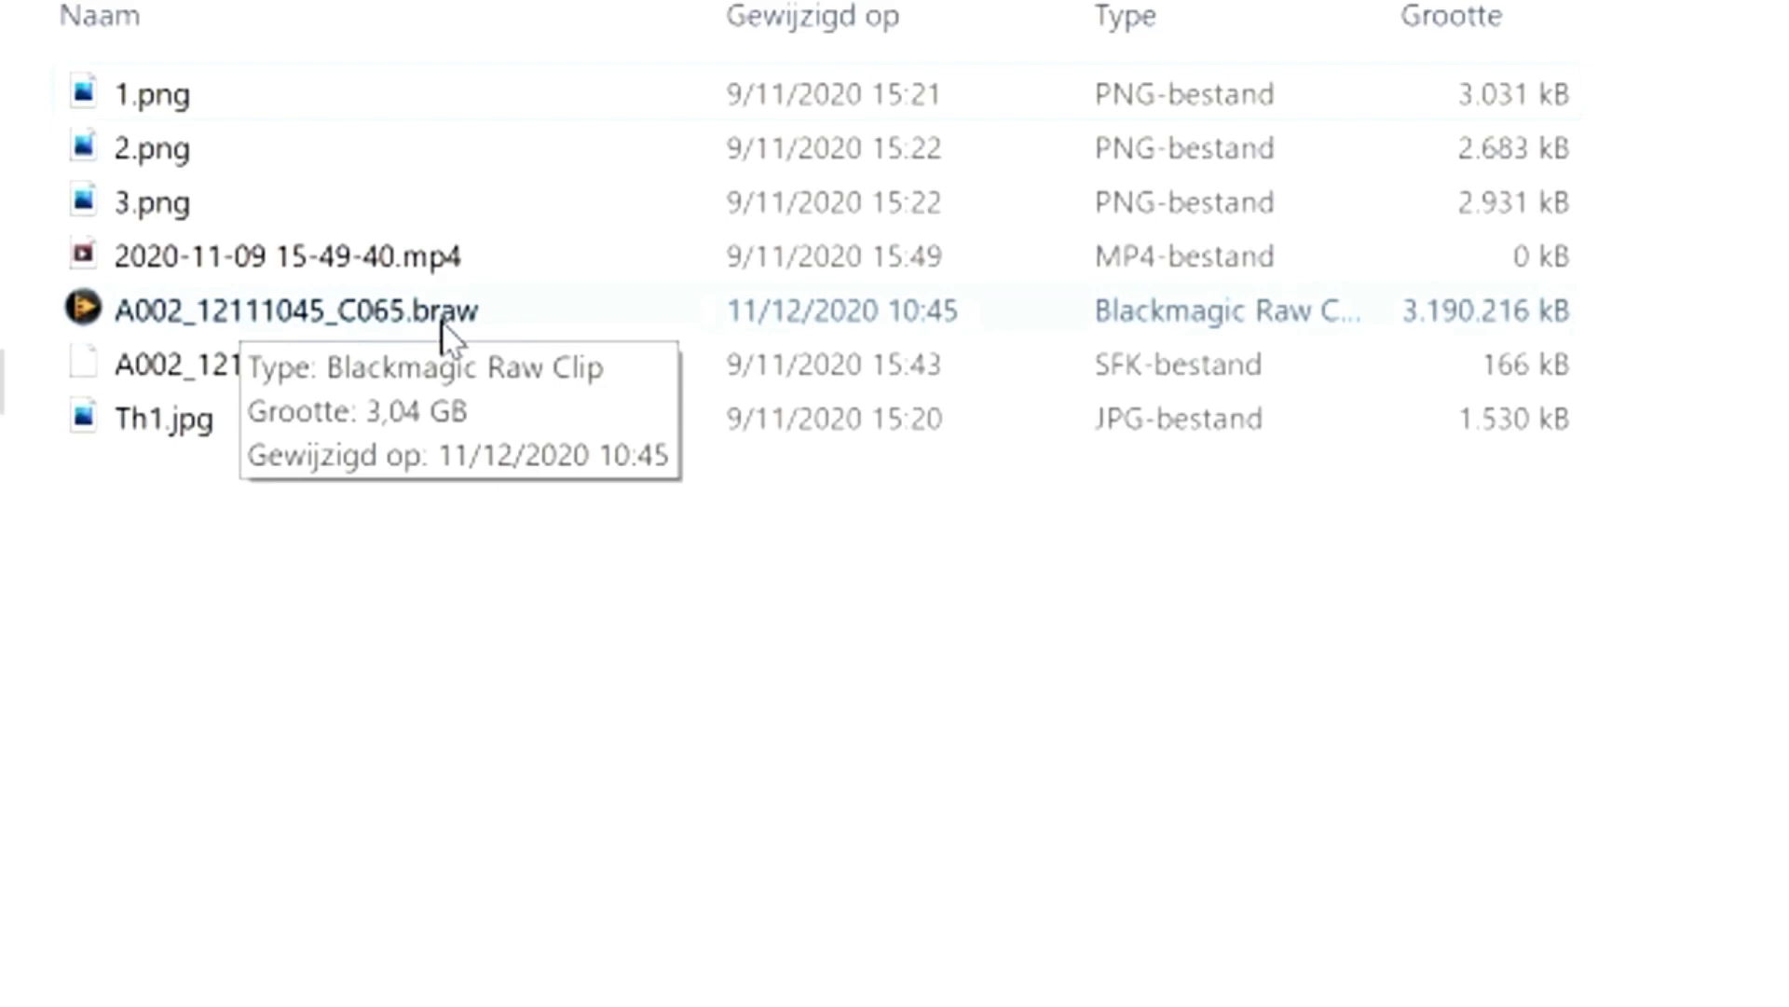
- Select A002_12111045_C065.braw, slide its clip toward the timeline start, and set the cursor at 00:01:10;03
{"action": "left_click", "coordinate": [410, 317]}
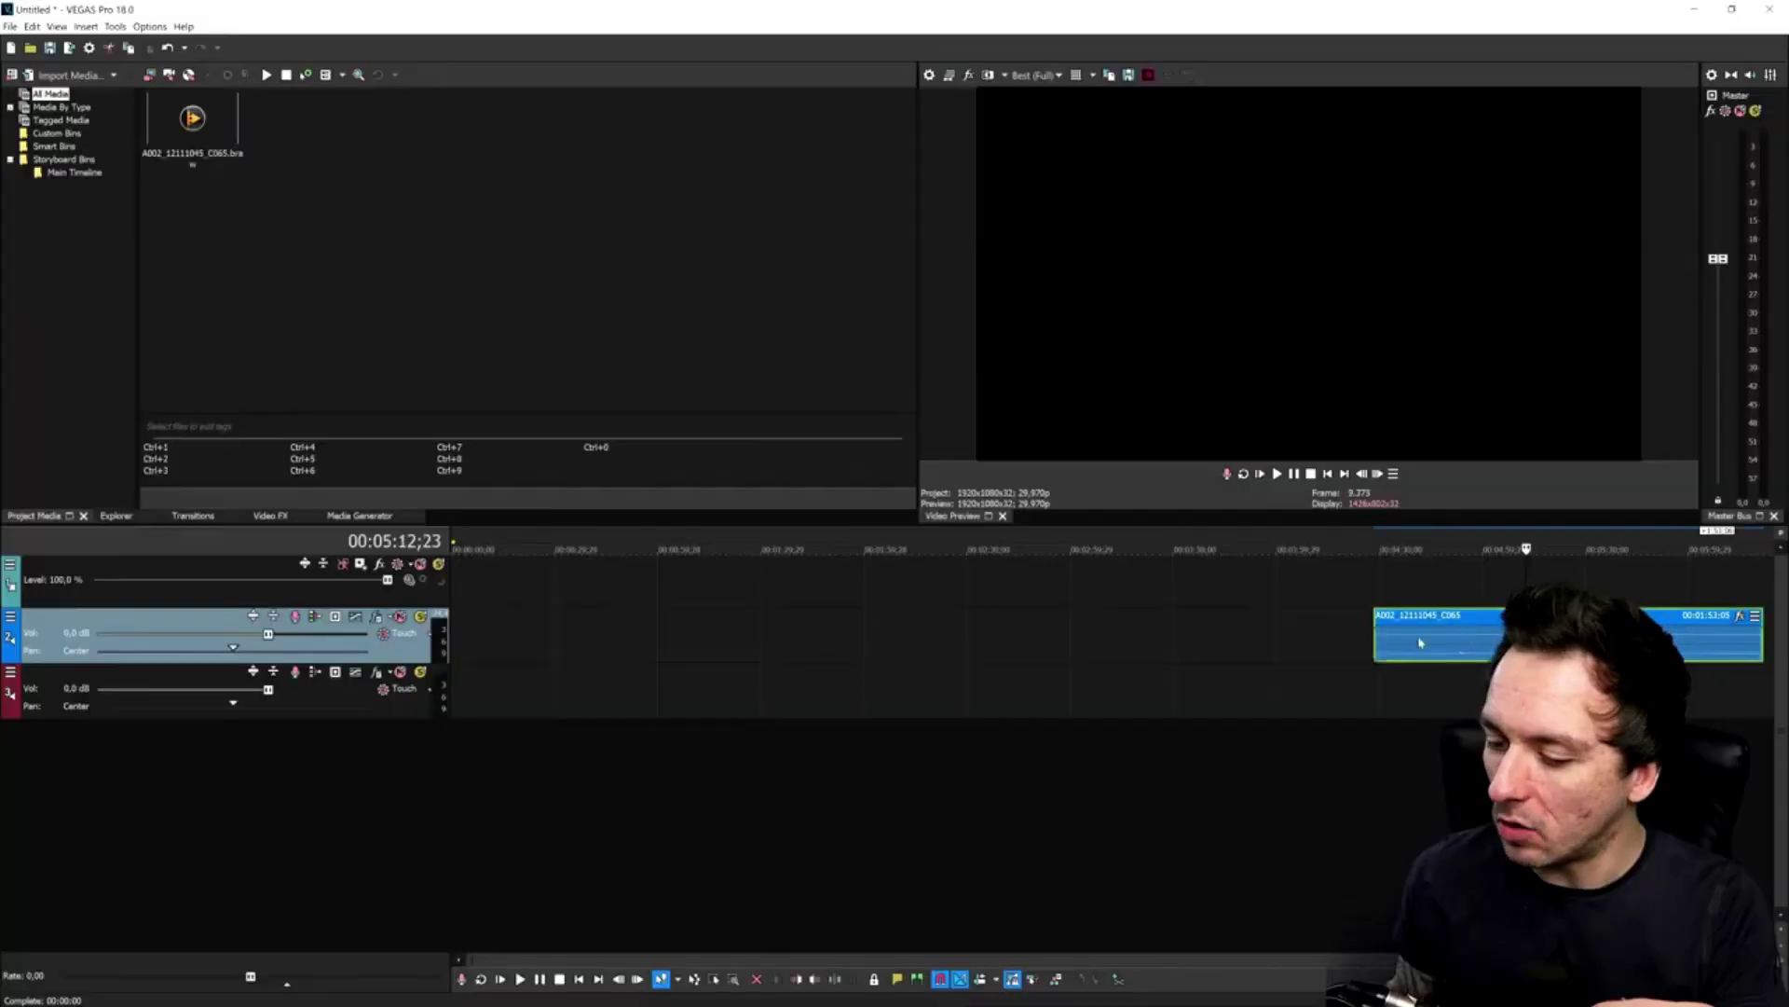
{"action": "left_click_drag", "start_coordinate": [1491, 657], "coordinate": [720, 657]}
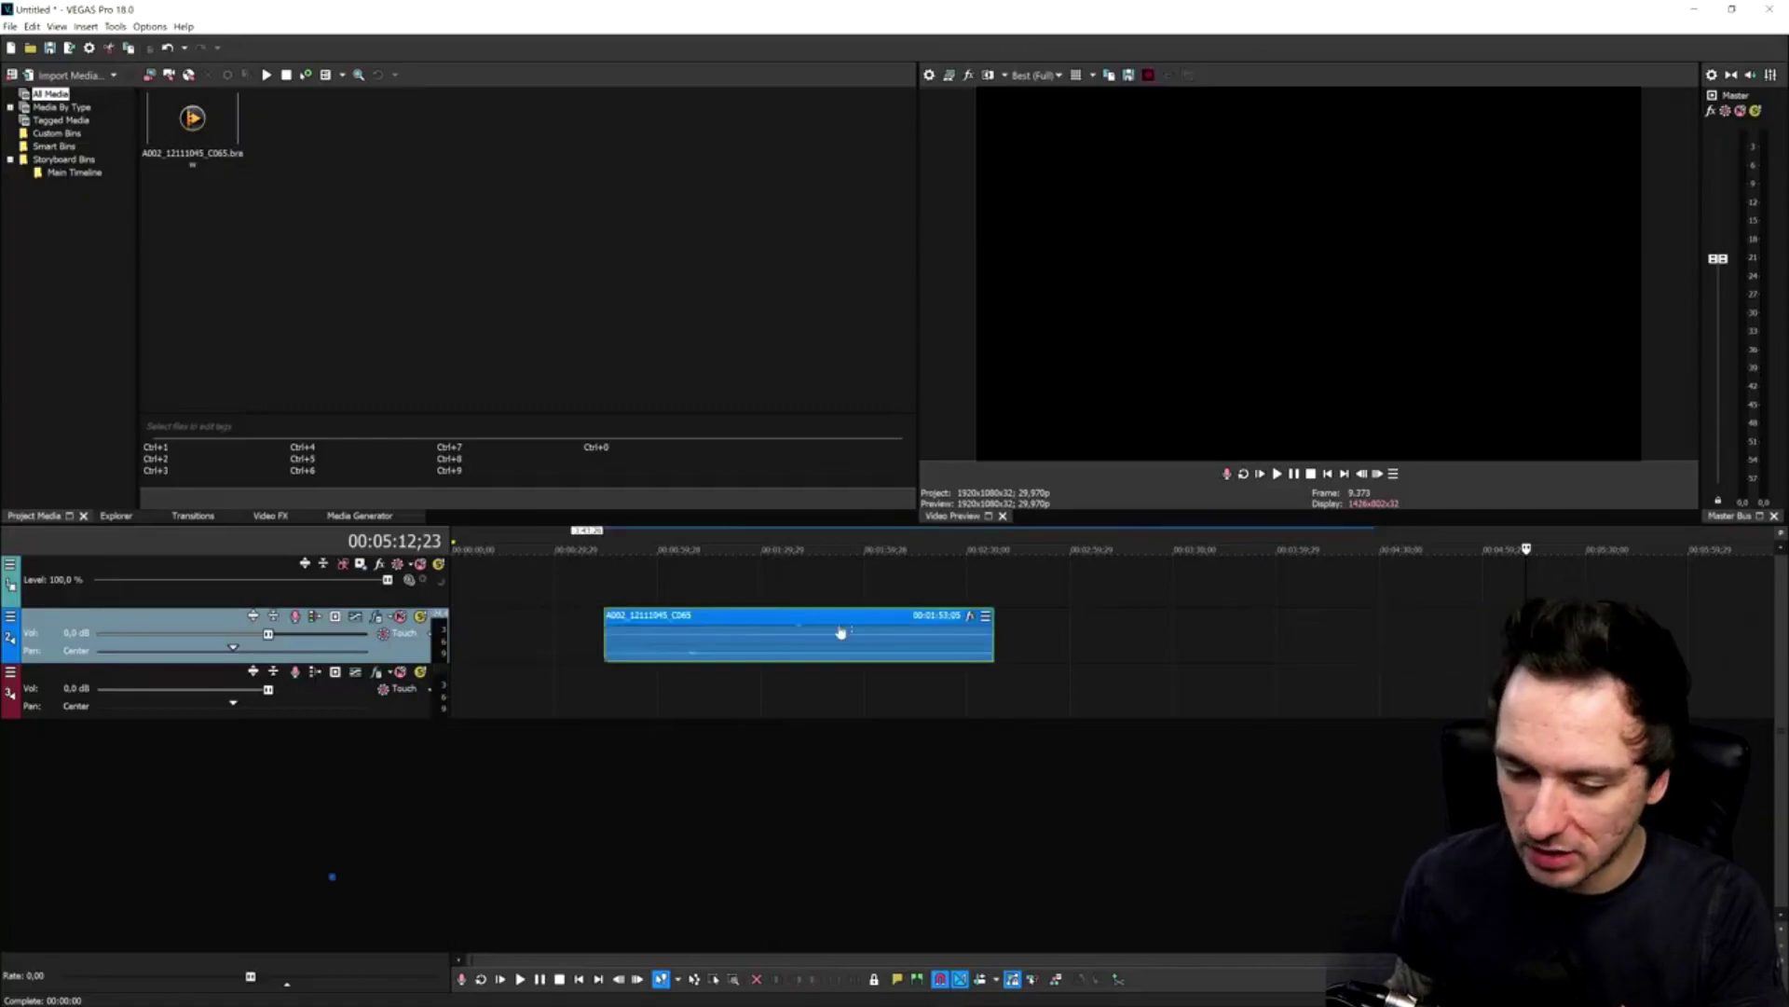
{"action": "left_click", "coordinate": [692, 639]}
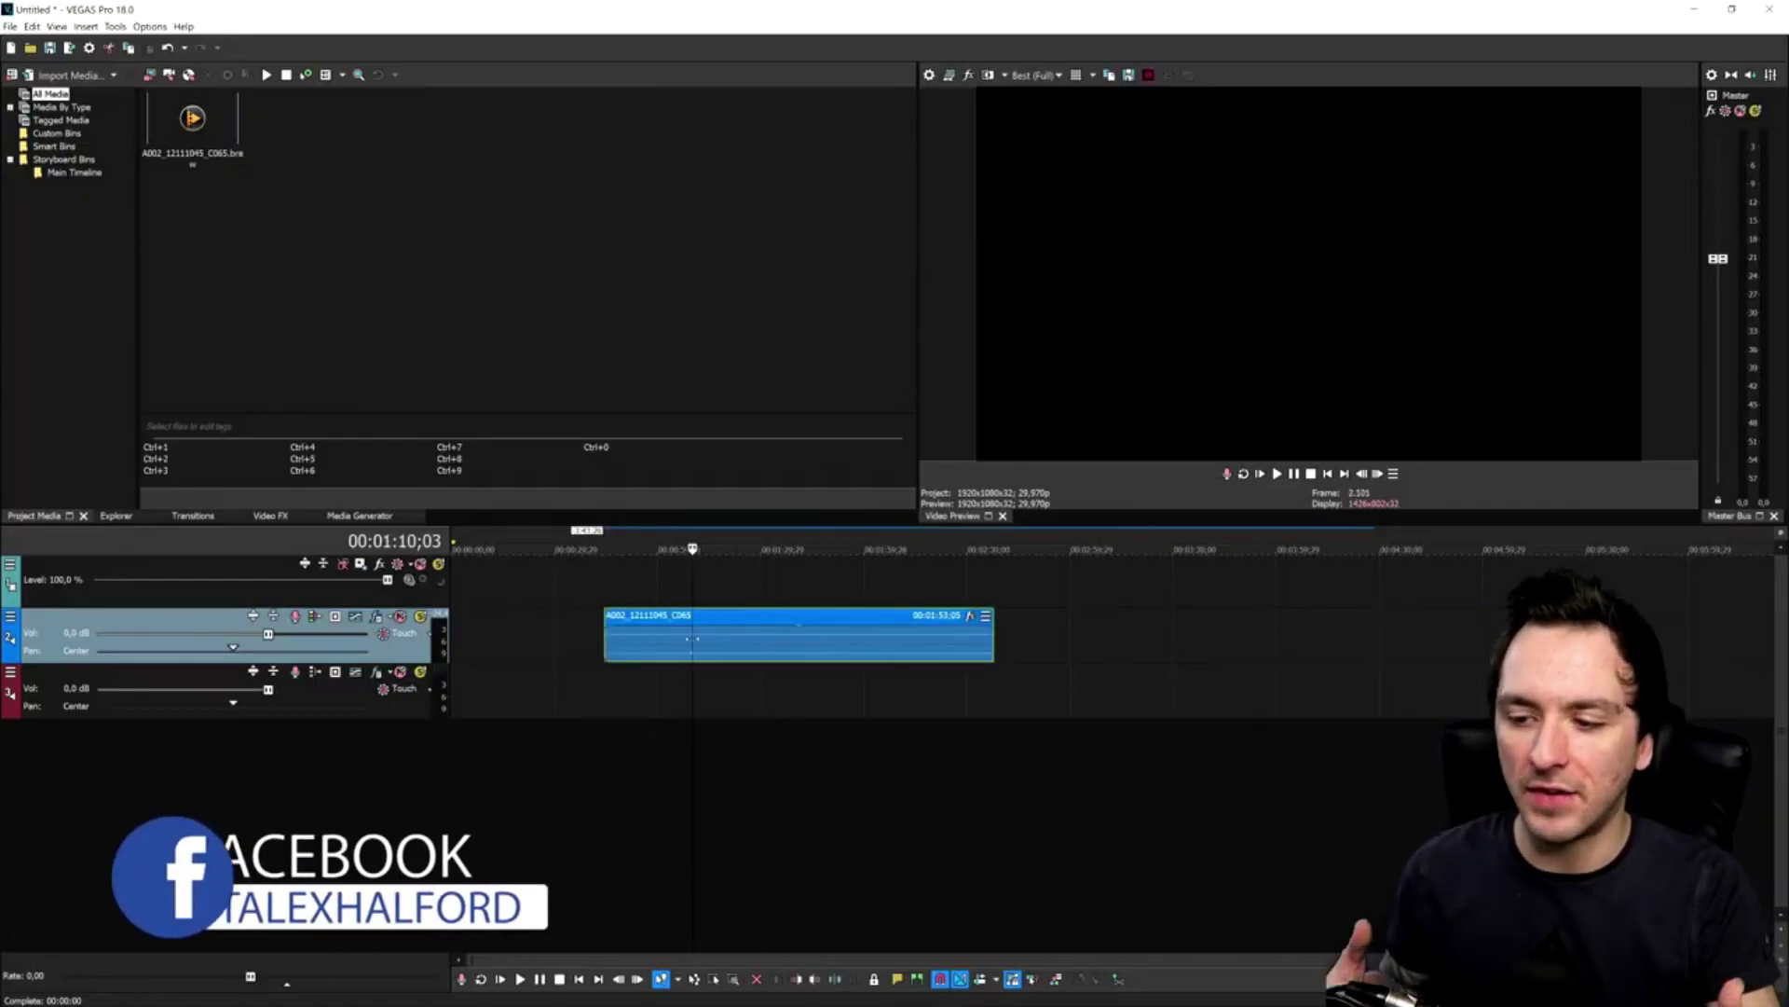
{"action": "scroll", "coordinate": [914, 652], "scroll_direction": "up", "scroll_amount": 5}
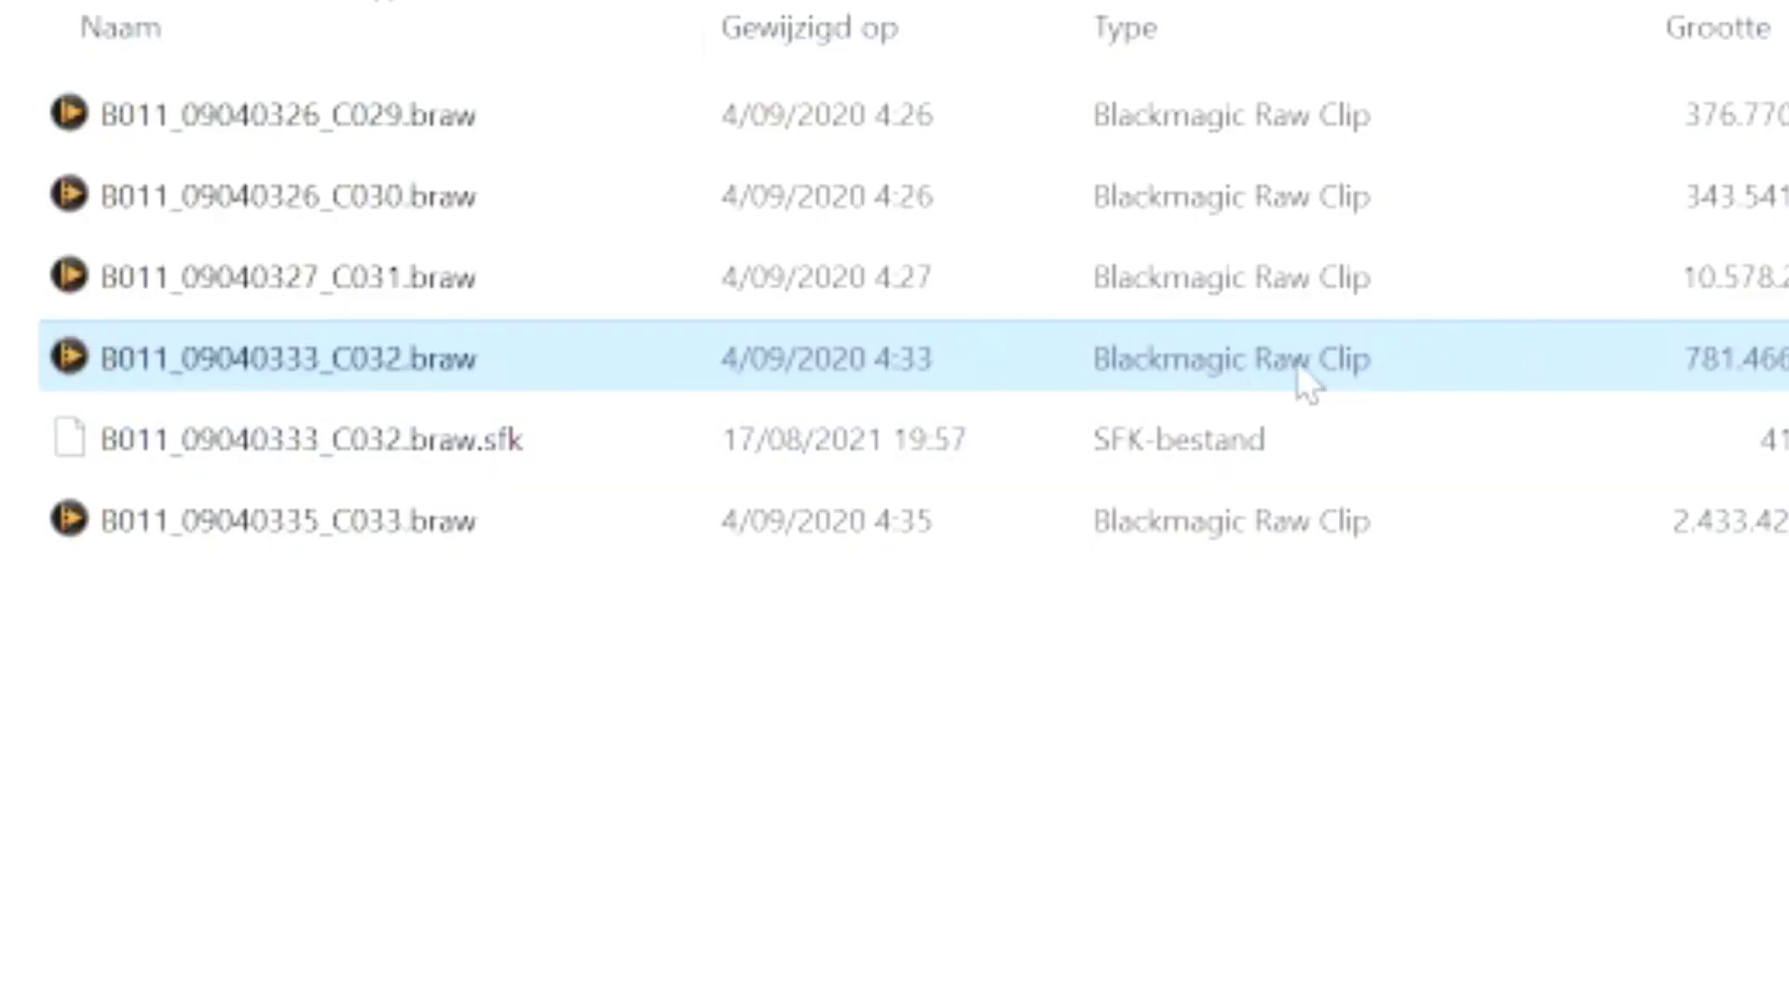
- Drag B011_09040333_C032.braw from Explorer onto the VEGAS timeline and move it to 00:00
{"action": "mouse_move", "coordinate": [429, 377]}
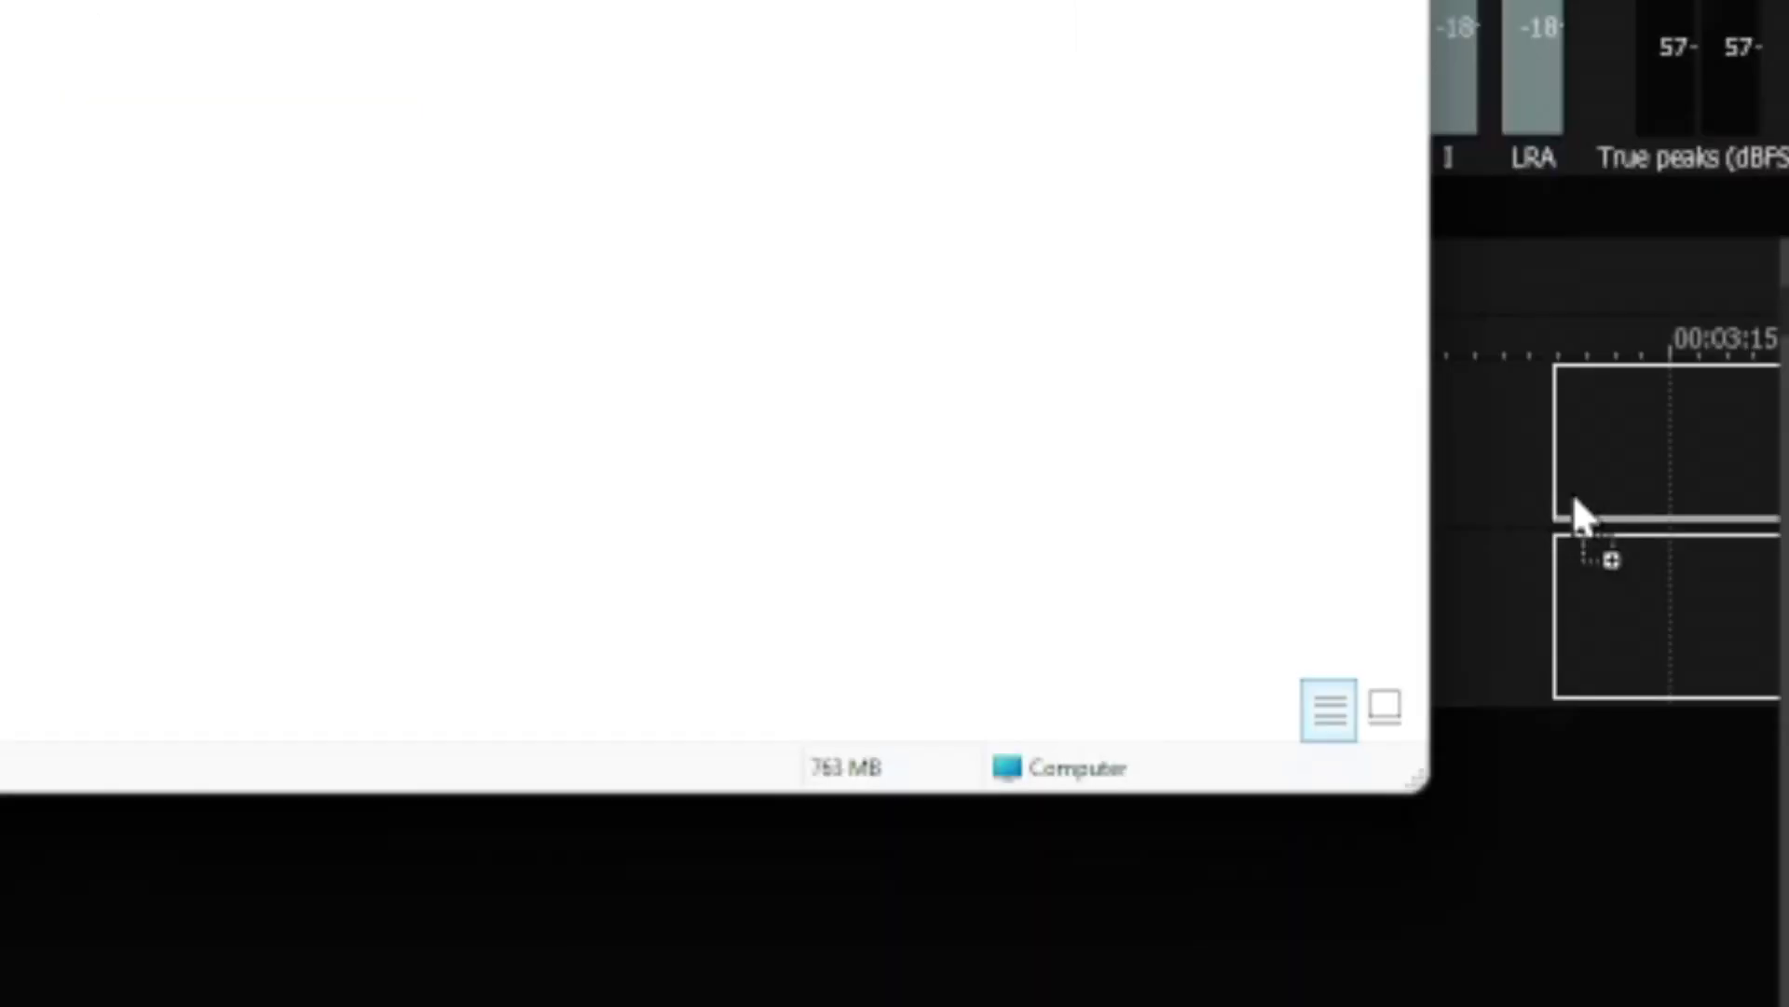
{"action": "mouse_move", "coordinate": [1573, 494]}
{"action": "left_mouse_down"}
{"action": "mouse_move", "coordinate": [1547, 520]}
{"action": "mouse_move", "coordinate": [1579, 519]}
{"action": "mouse_move", "coordinate": [1573, 496]}
{"action": "left_mouse_up"}
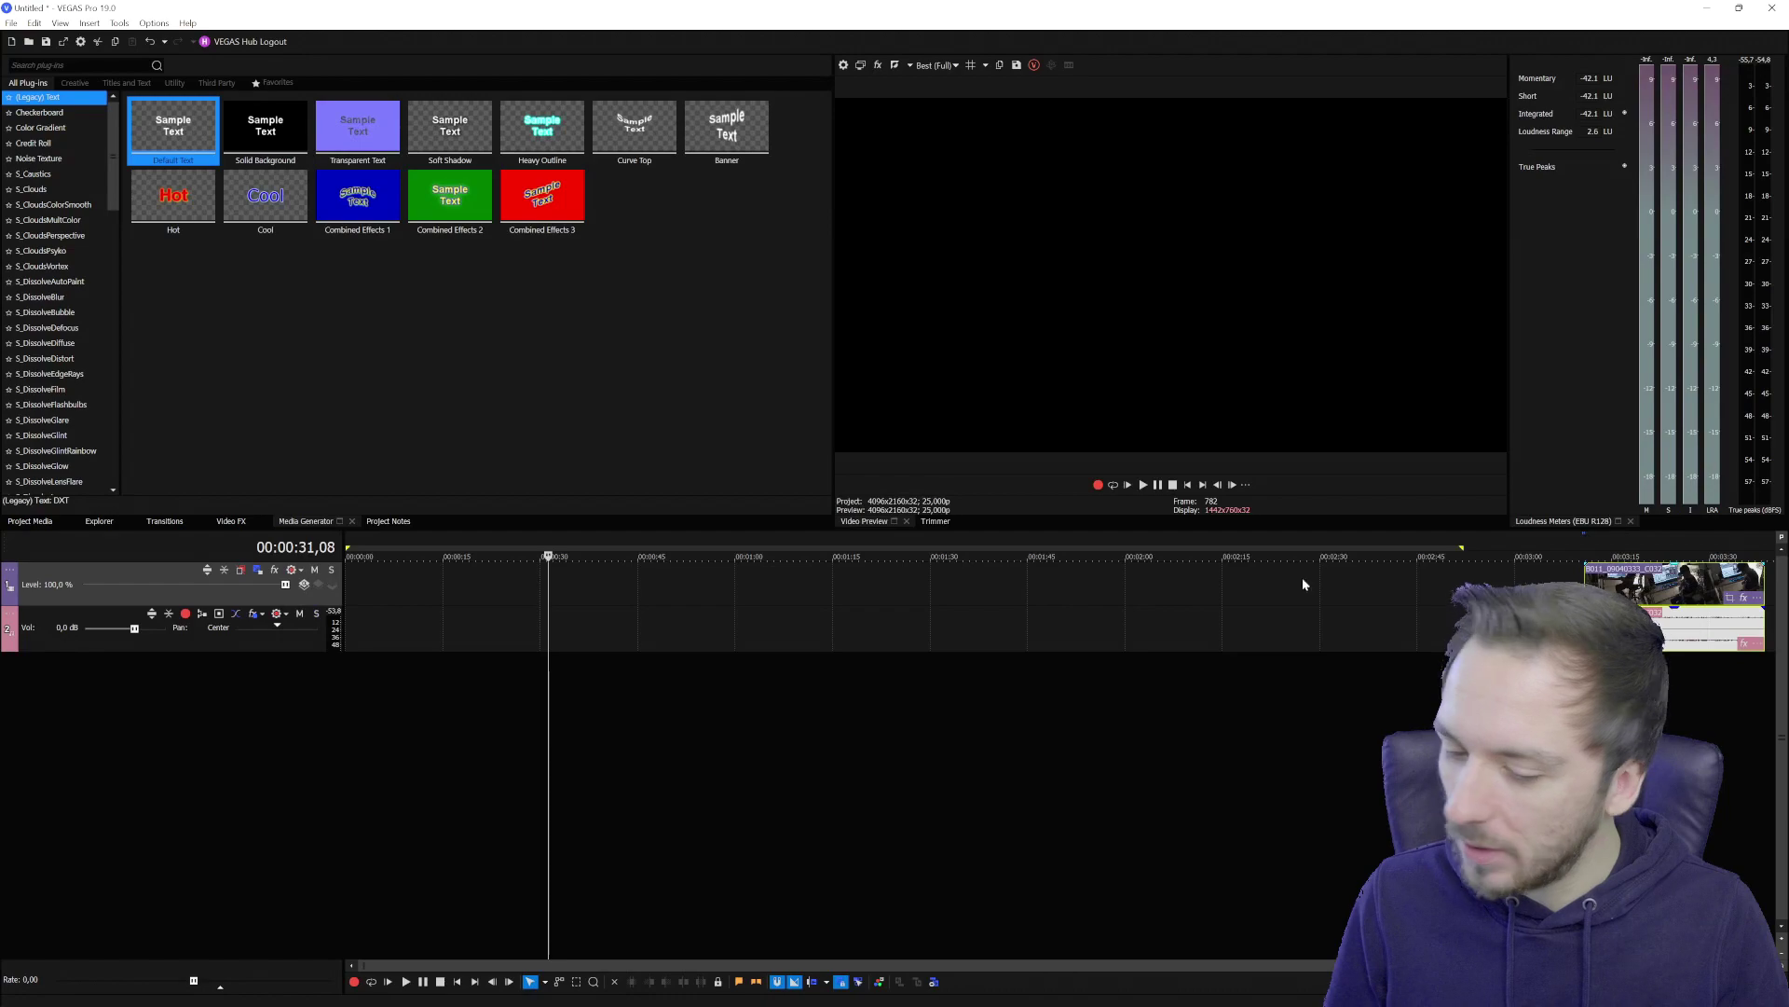
{"action": "left_click_drag", "start_coordinate": [1594, 582], "coordinate": [326, 573]}
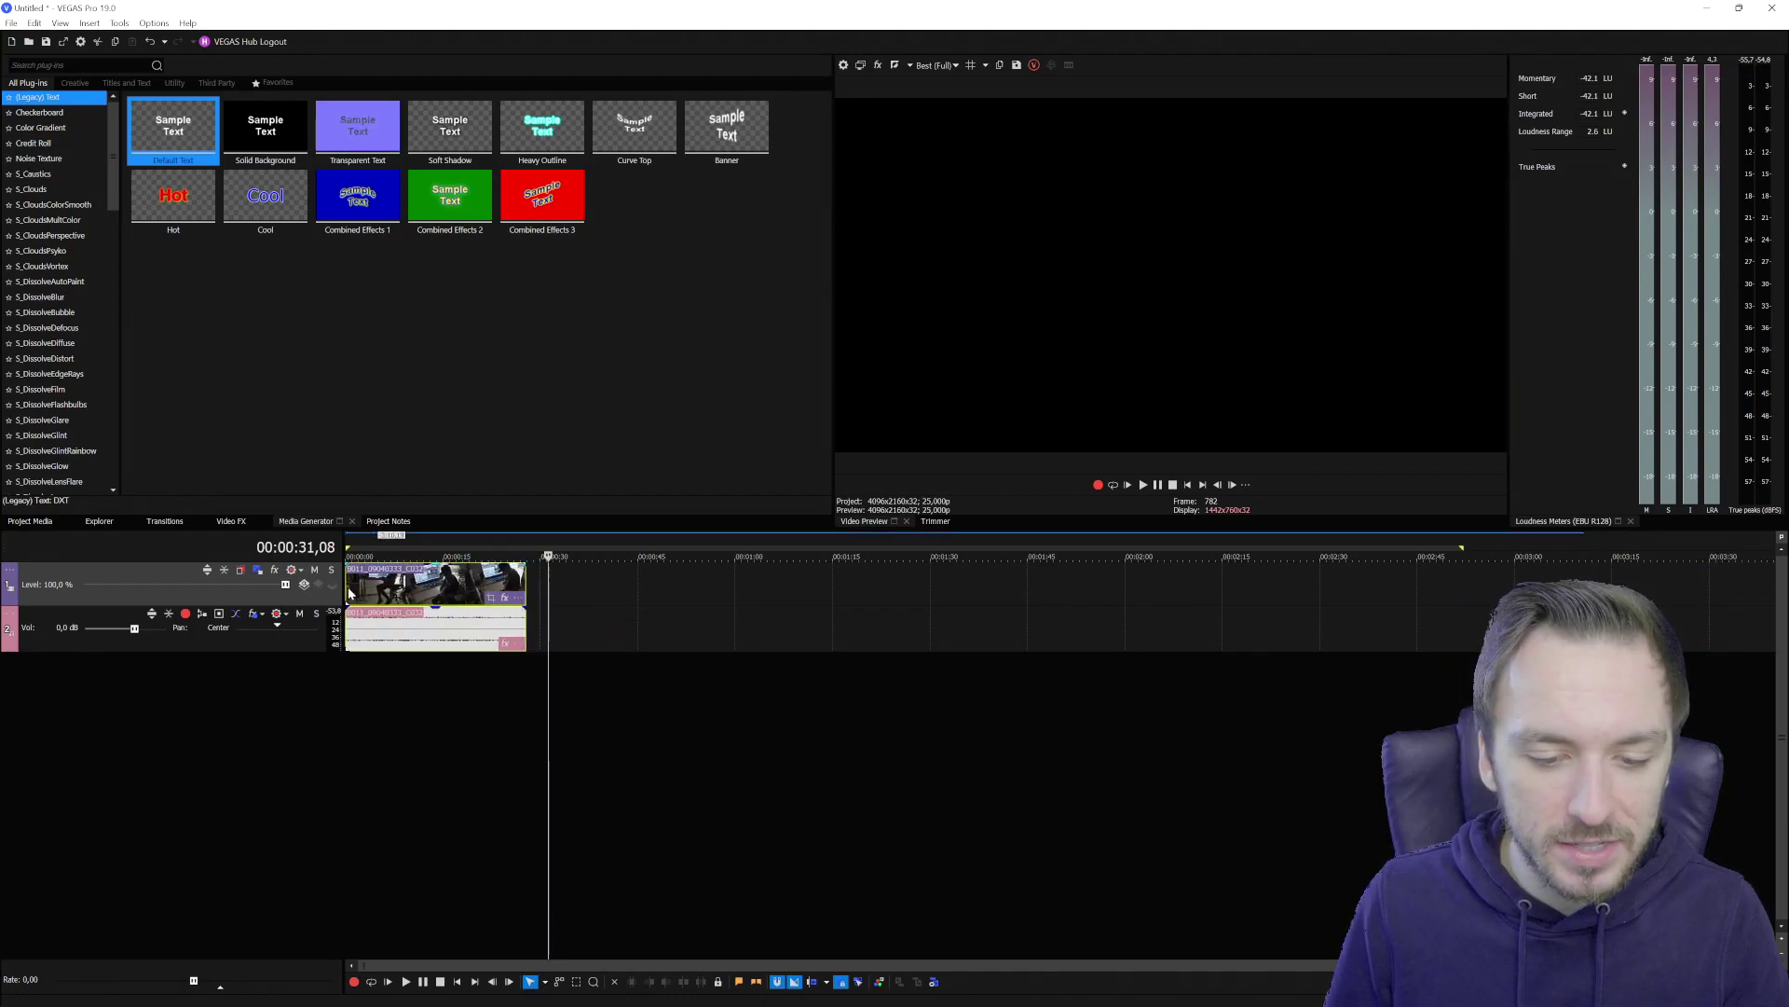
- Zoom the timeline to the B011 clip and preview it at the start and near 00:00:08
{"action": "left_click", "coordinate": [1188, 484]}
{"action": "scroll", "coordinate": [690, 624], "scroll_direction": "up", "scroll_amount": 5}
{"action": "scroll", "coordinate": [646, 616], "scroll_direction": "up", "scroll_amount": 3}
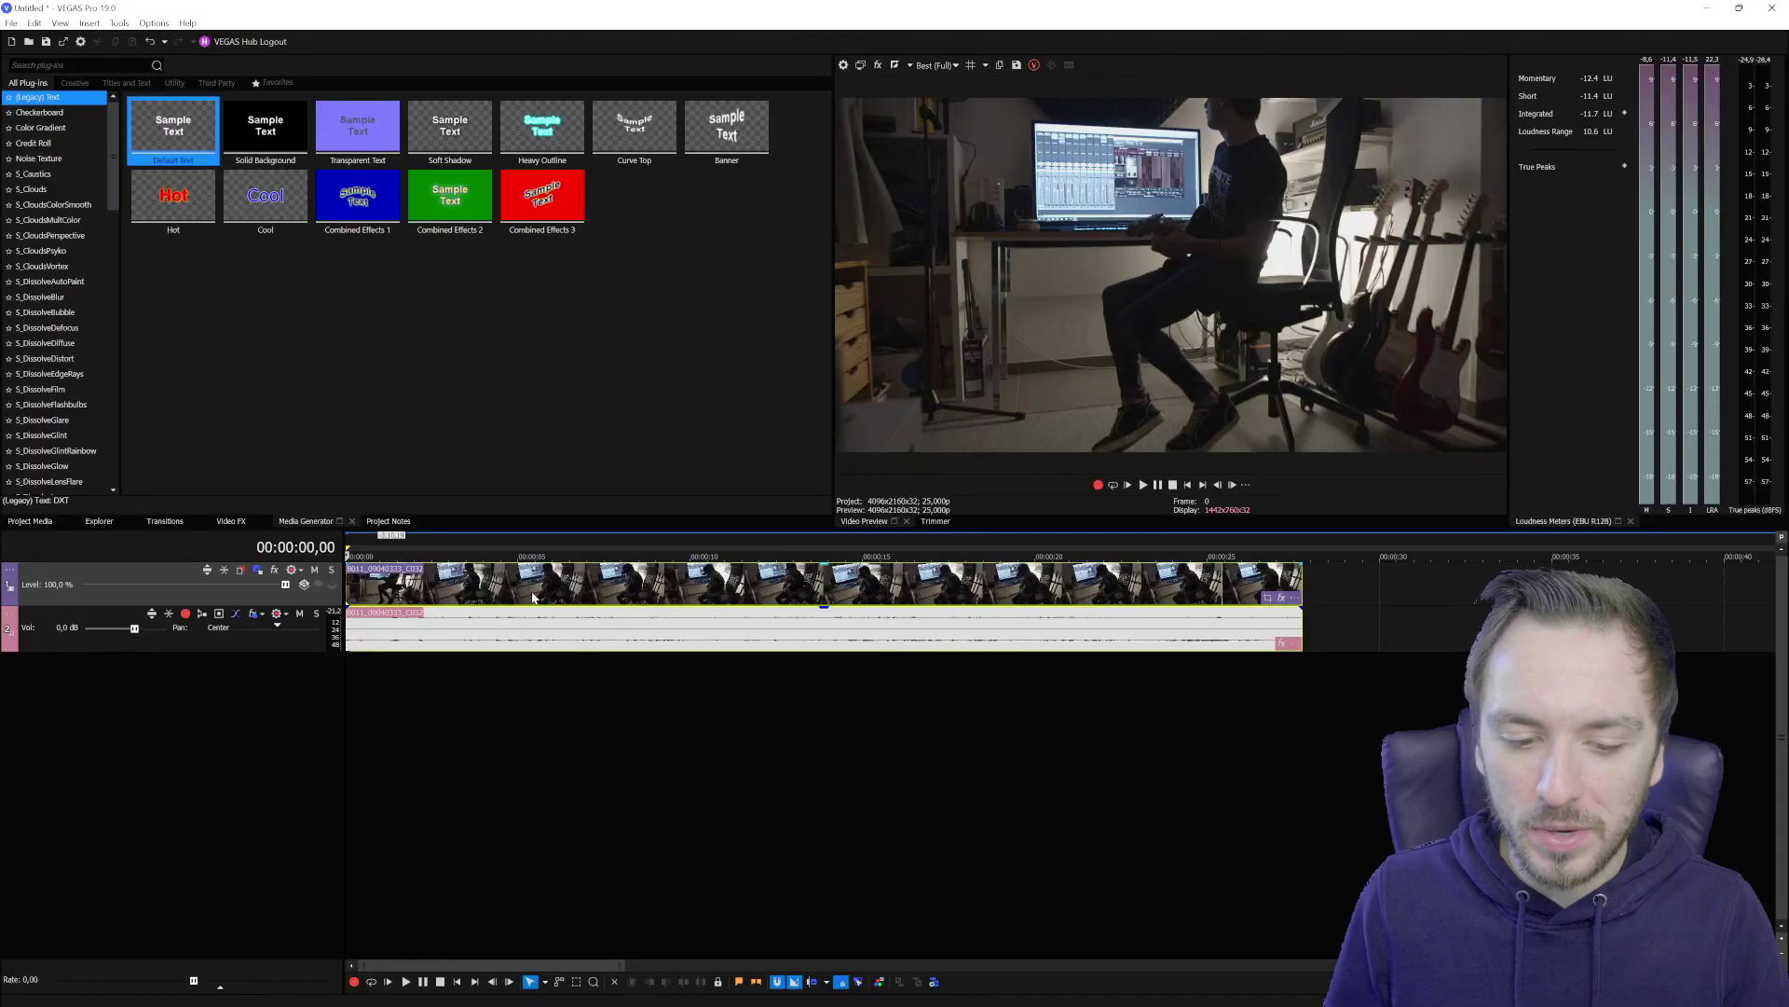
{"action": "left_click", "coordinate": [534, 598]}
{"action": "left_click", "coordinate": [579, 590]}
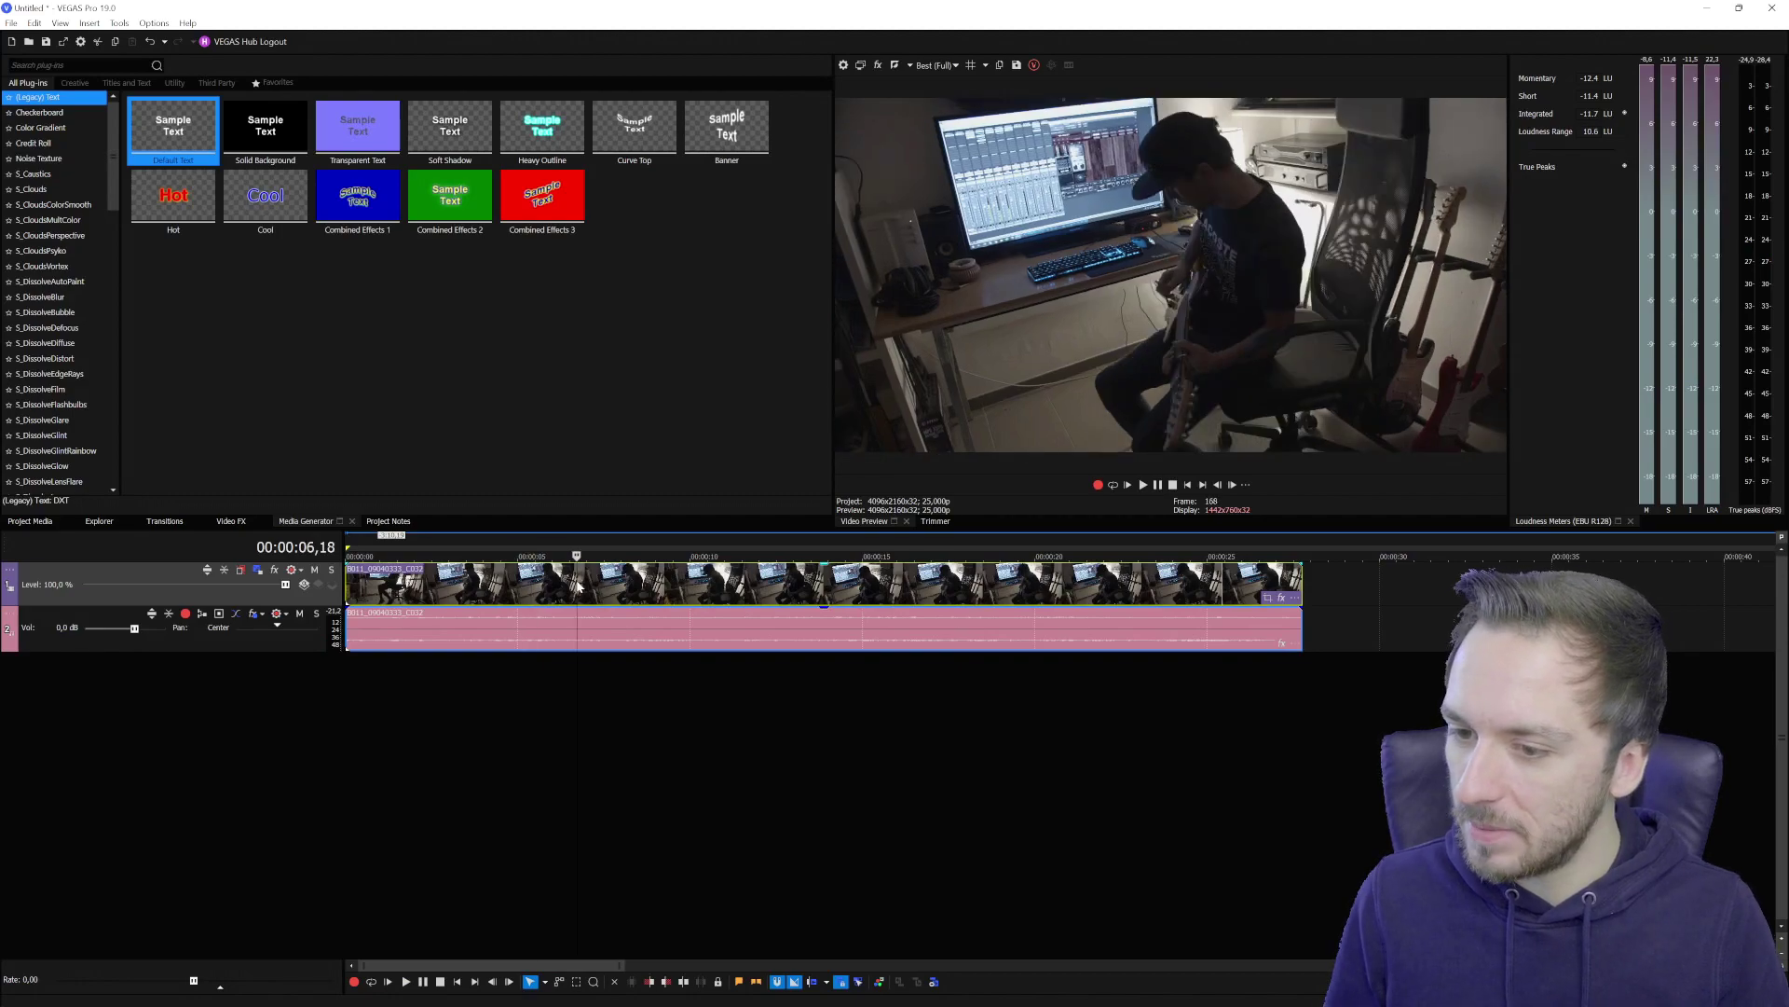
{"action": "left_click", "coordinate": [627, 584]}
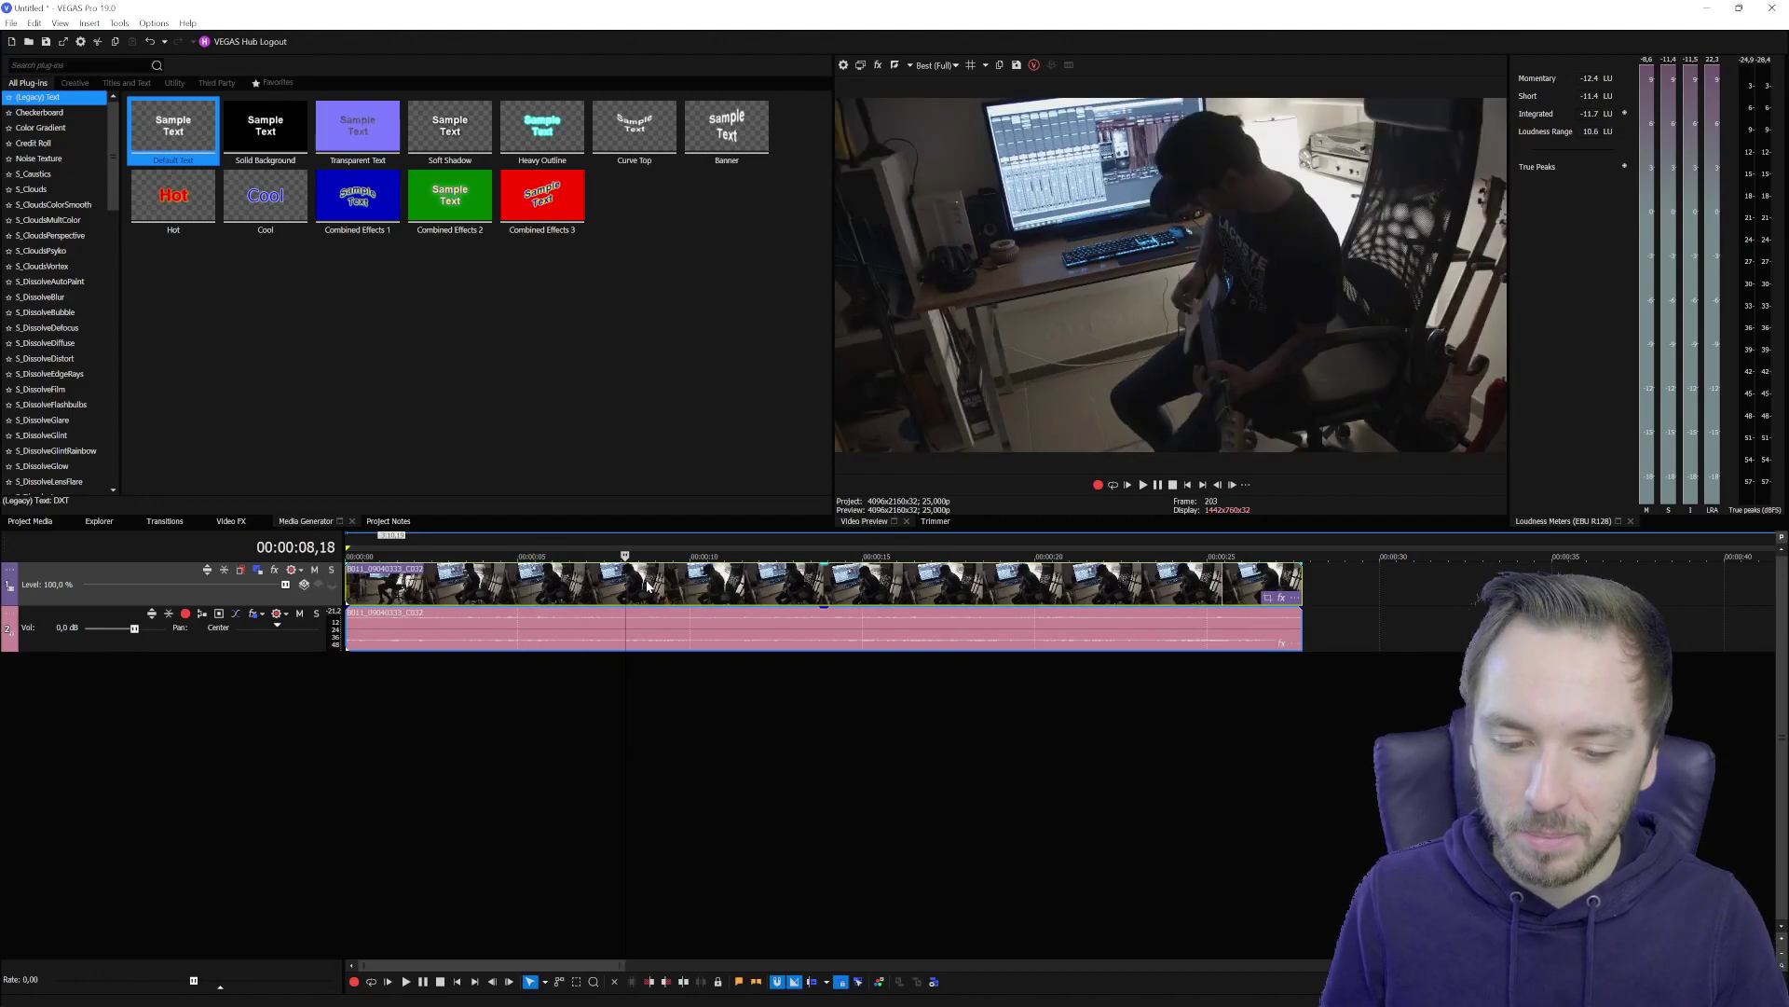
{"action": "left_click", "coordinate": [646, 584]}
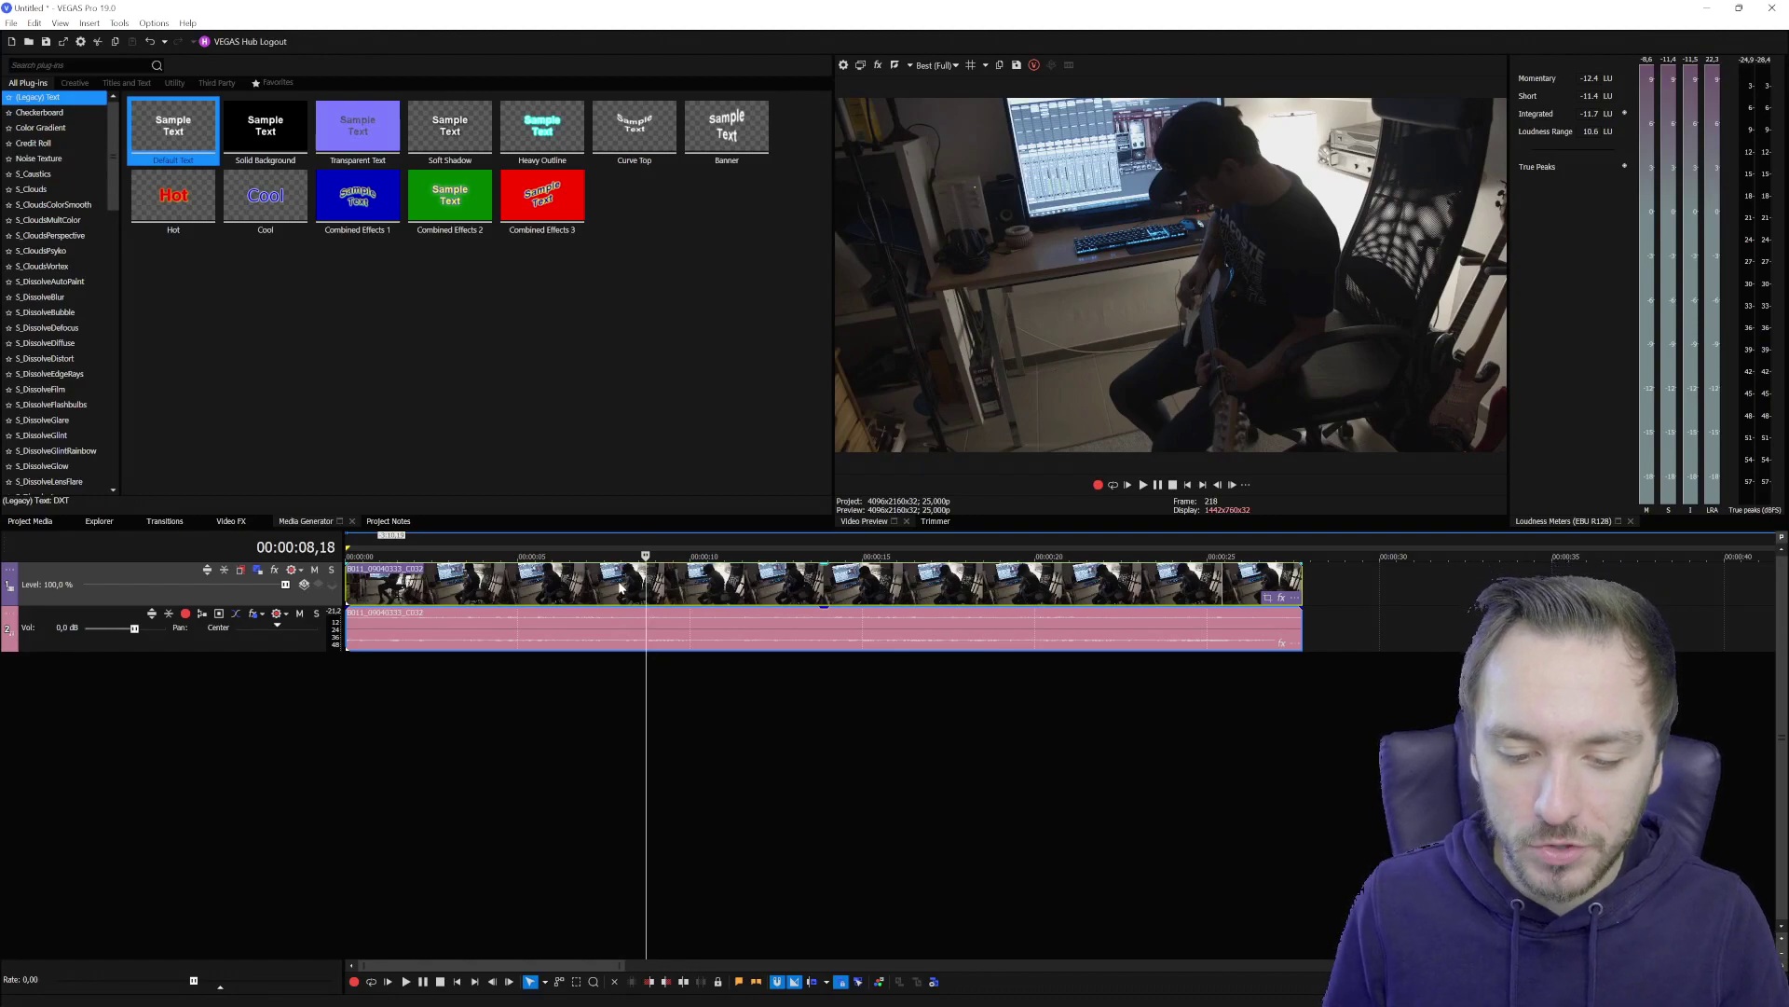
- Enable Disable resample in the B011 event's Properties, then switch to the color grading layout
{"action": "right_click", "coordinate": [620, 586]}
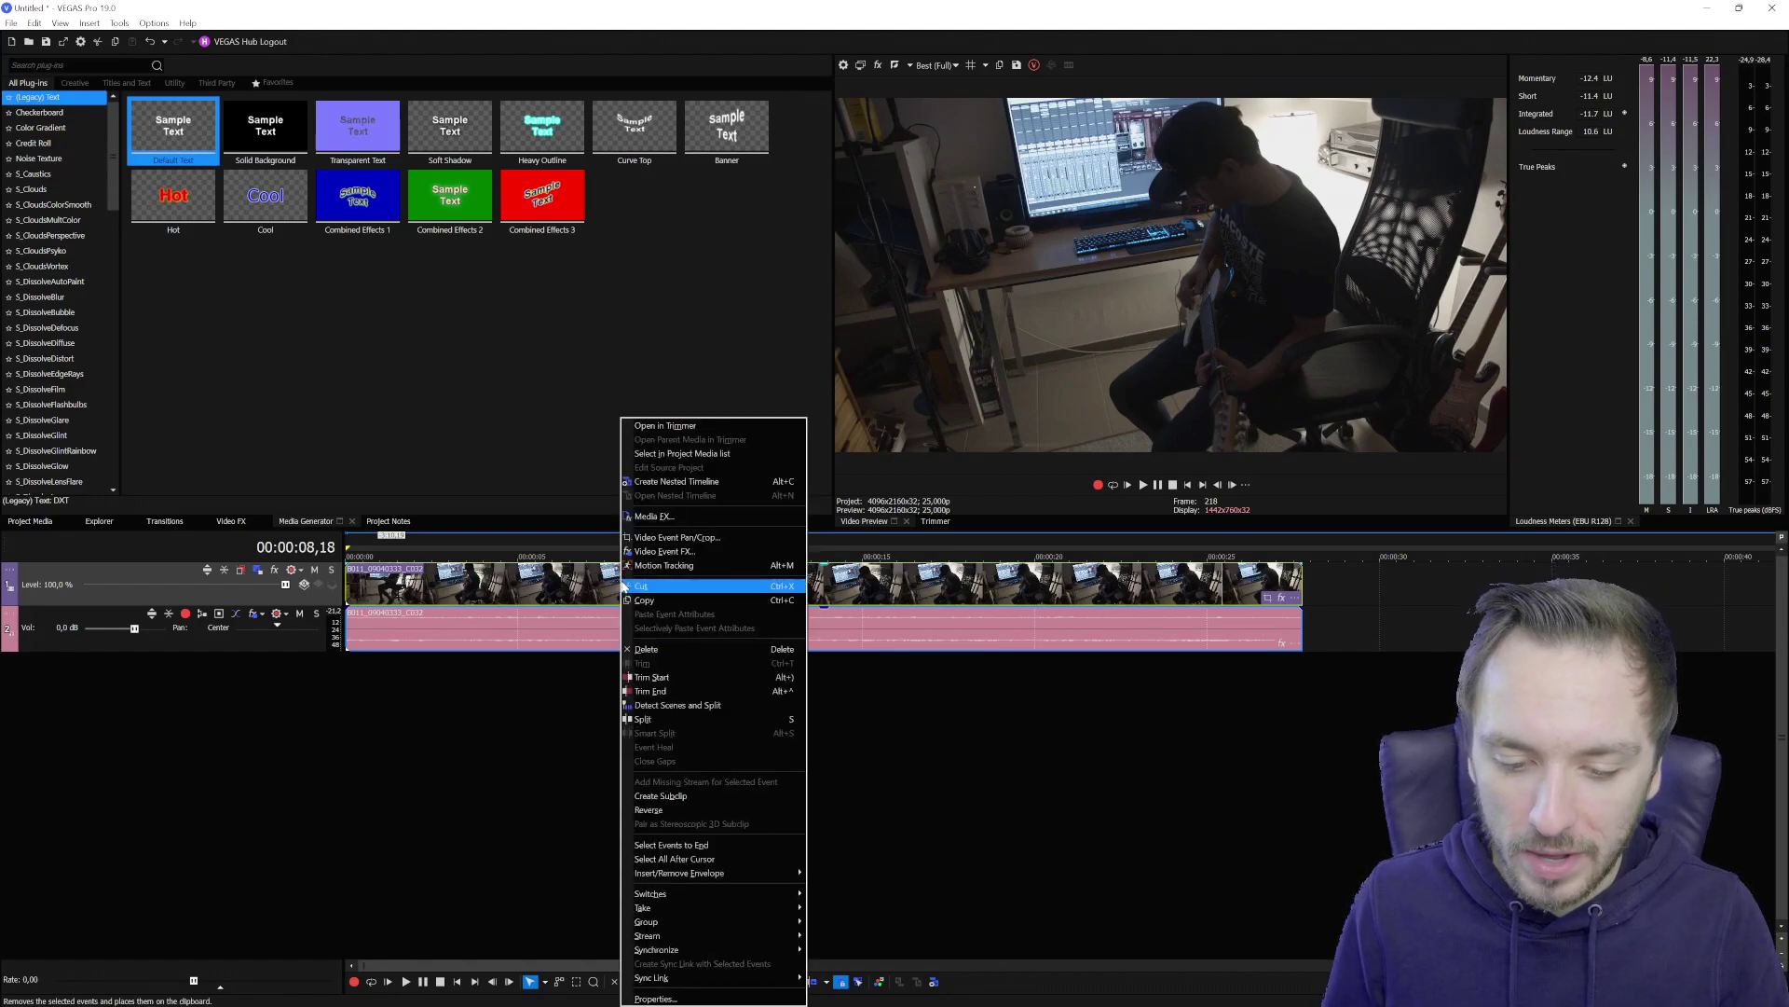
{"action": "left_click", "coordinate": [710, 999]}
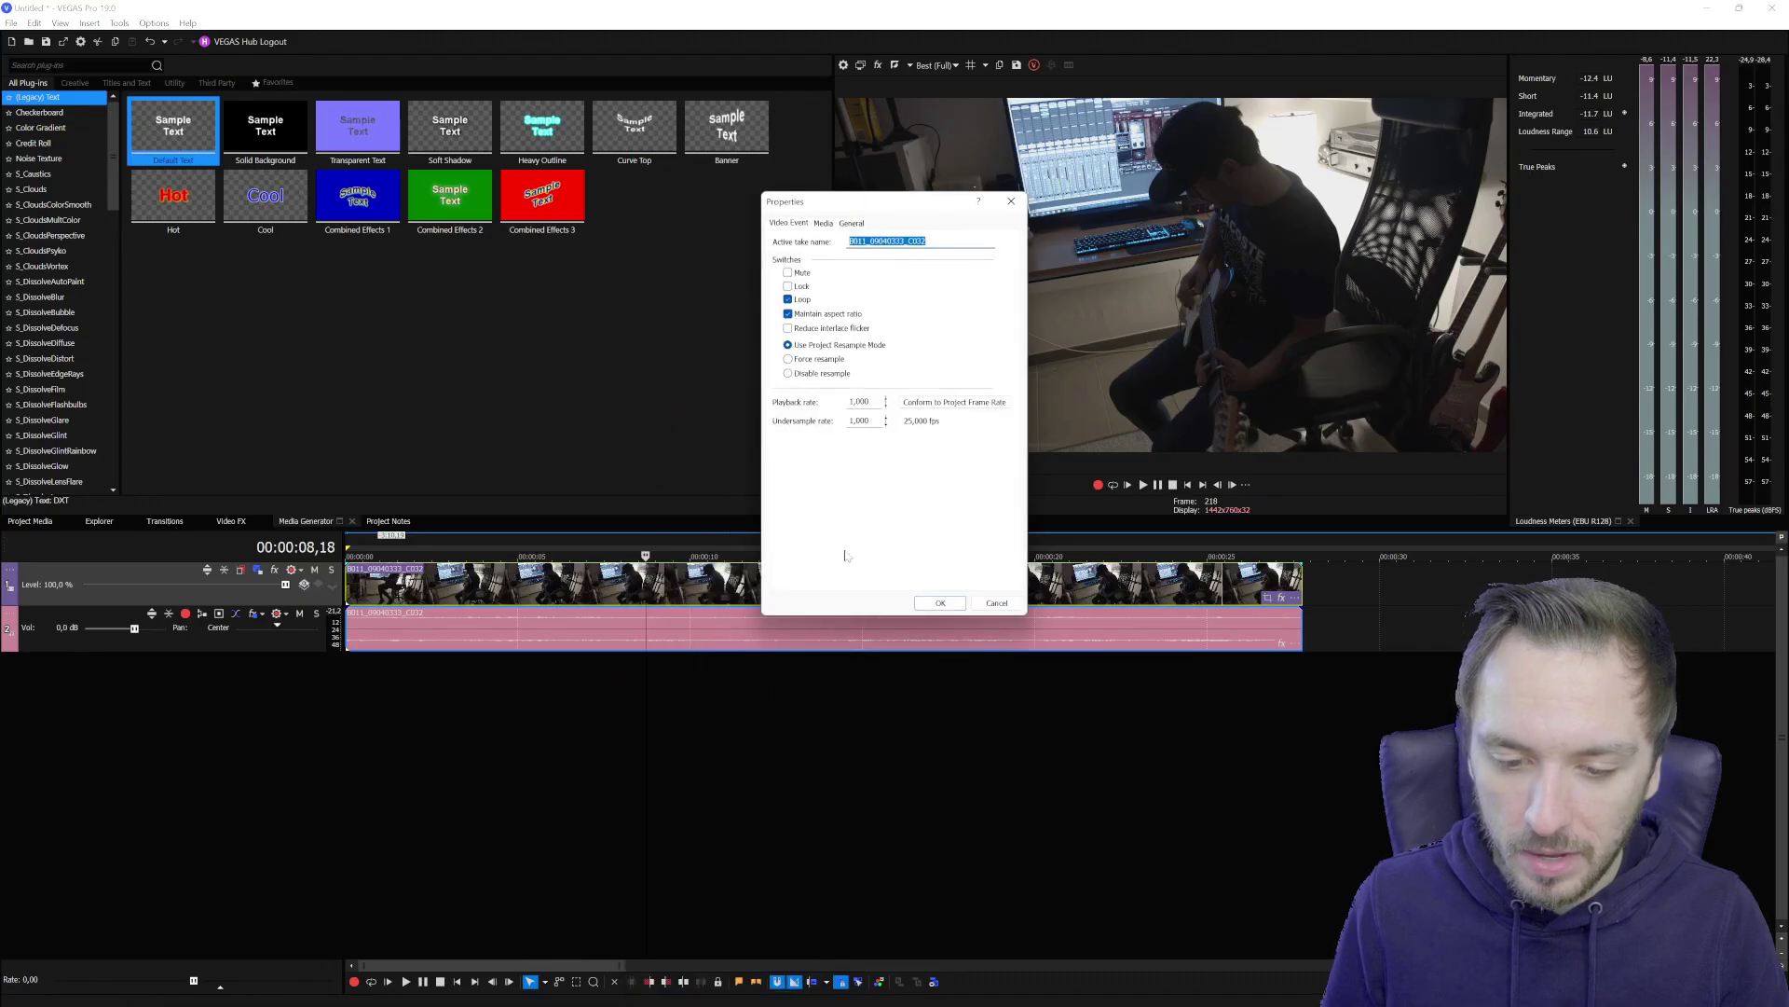
{"action": "left_click", "coordinate": [678, 564]}
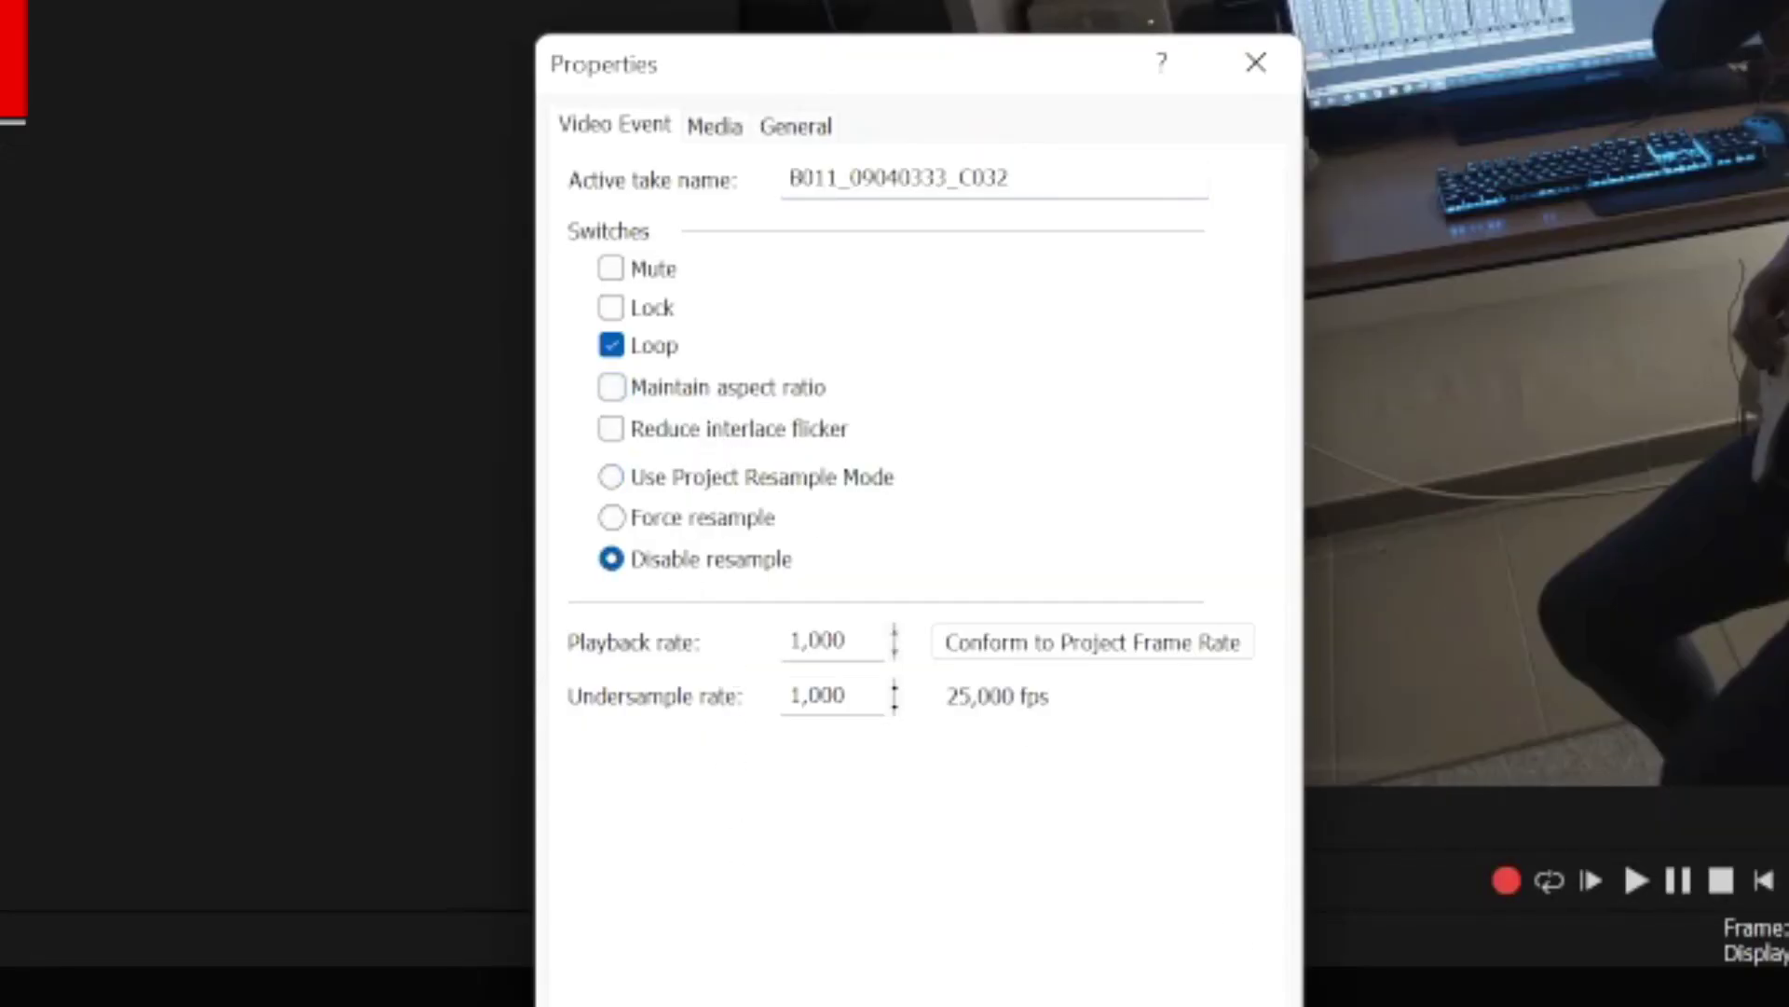
{"action": "key", "text": "Return"}
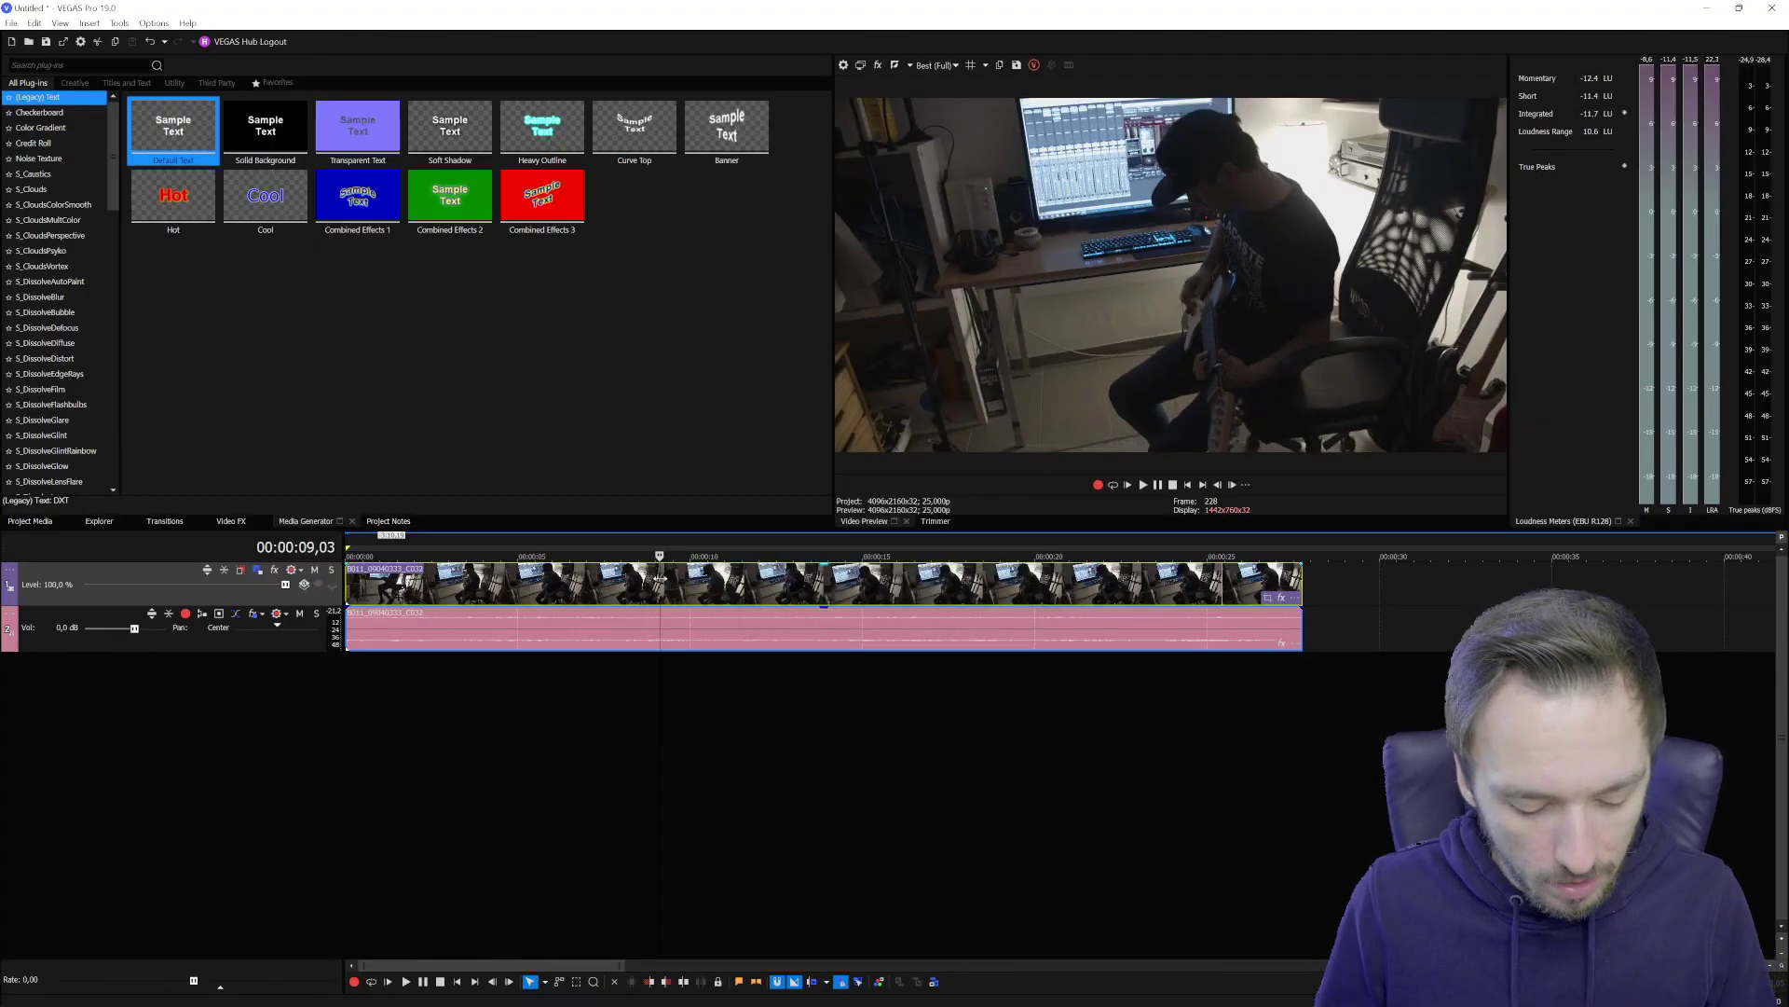
{"action": "key", "text": "F11"}
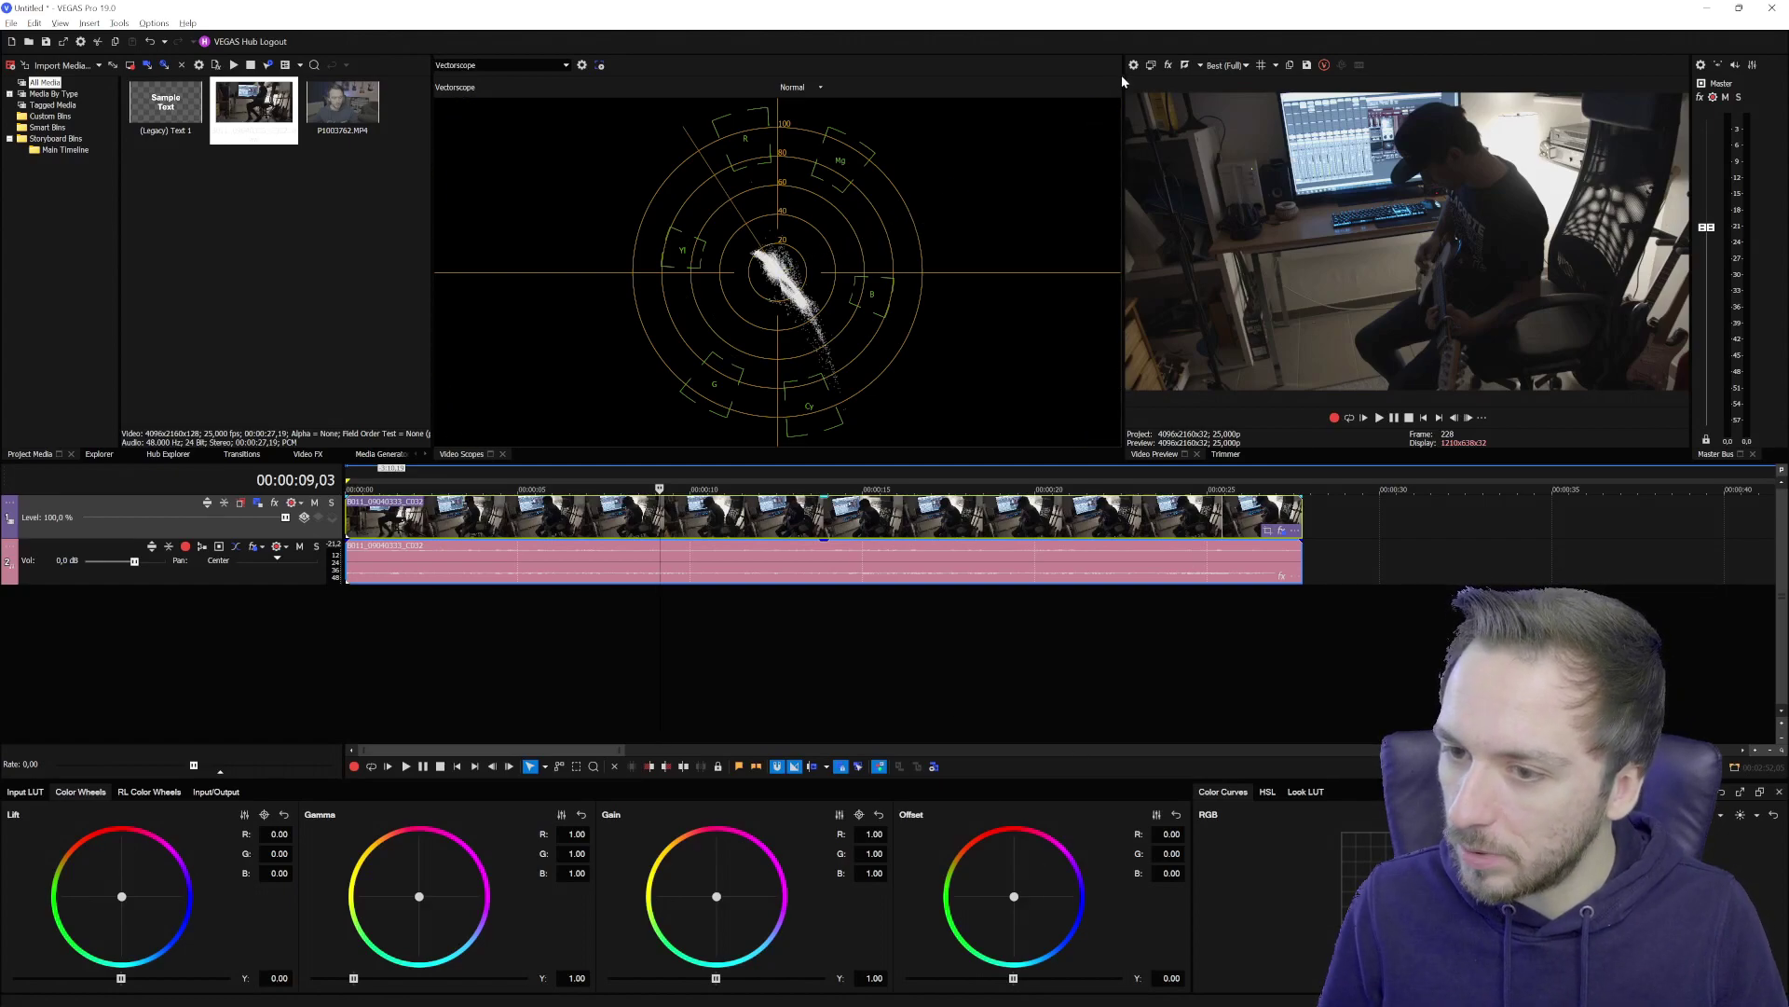
- Widen the video preview and nudge Offset and Gamma wheels to Gamma R 1.00, G 0.99, B 1.08
{"action": "left_click_drag", "start_coordinate": [1125, 76], "coordinate": [979, 100]}
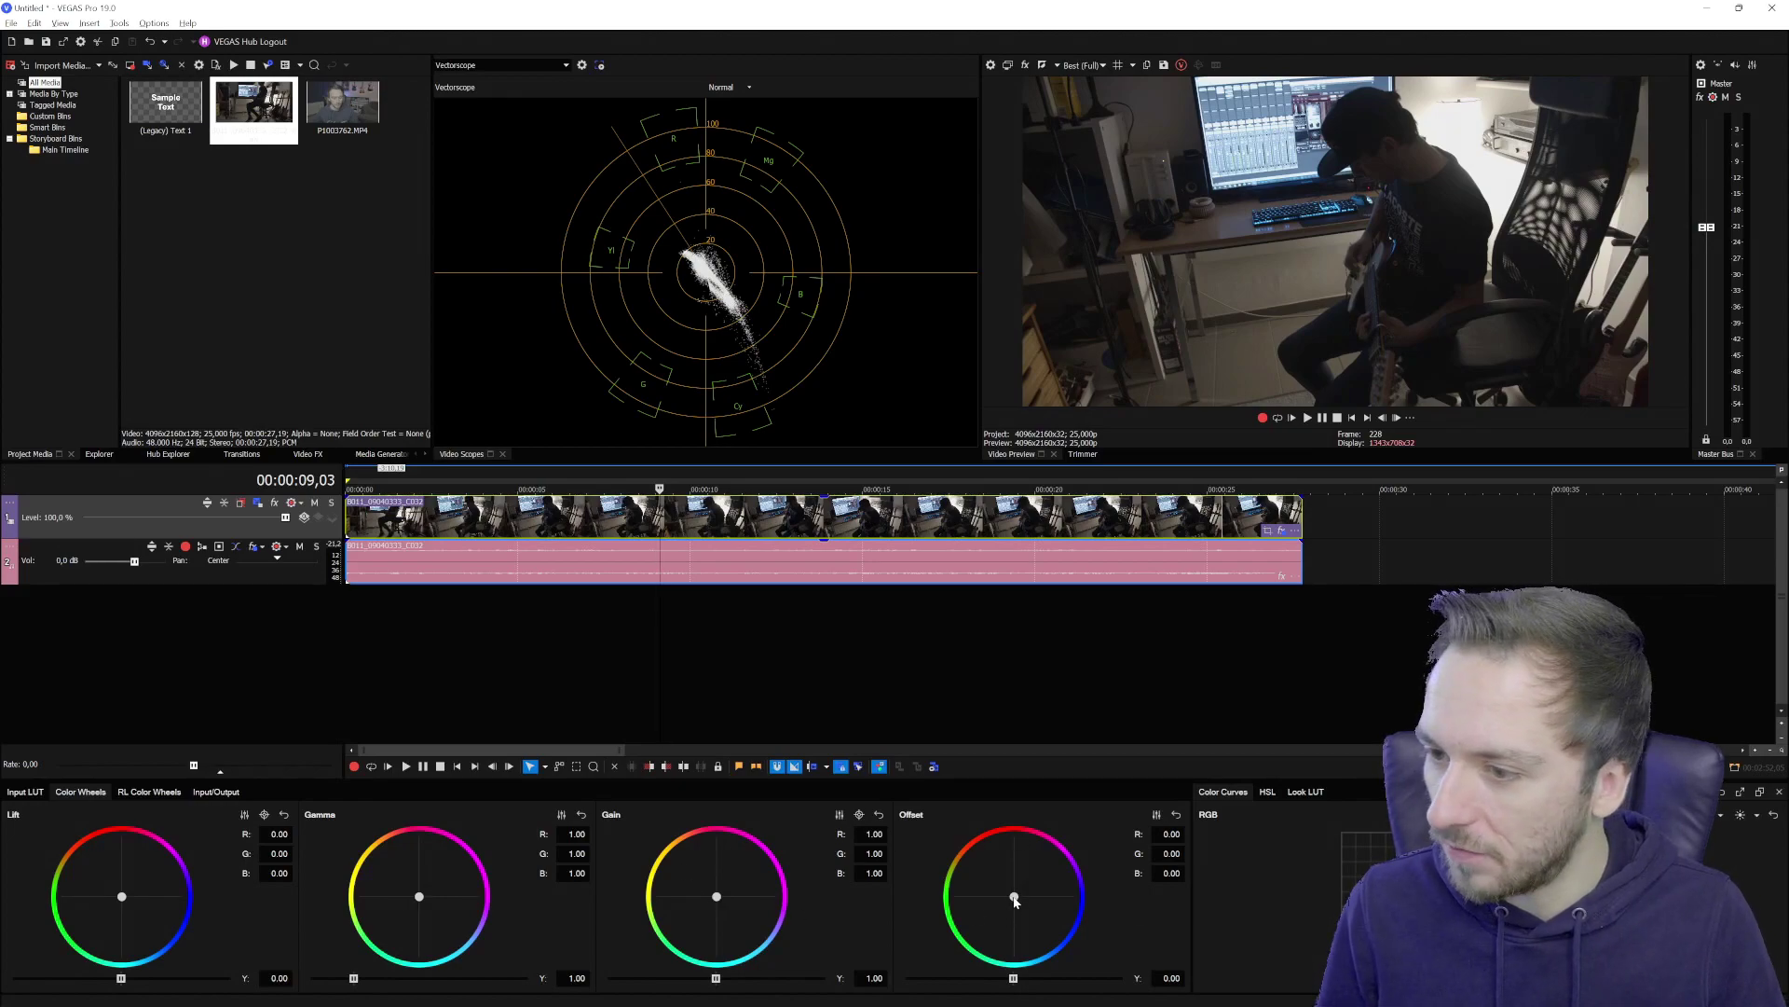
{"action": "left_click_drag", "start_coordinate": [1016, 904], "coordinate": [1013, 907]}
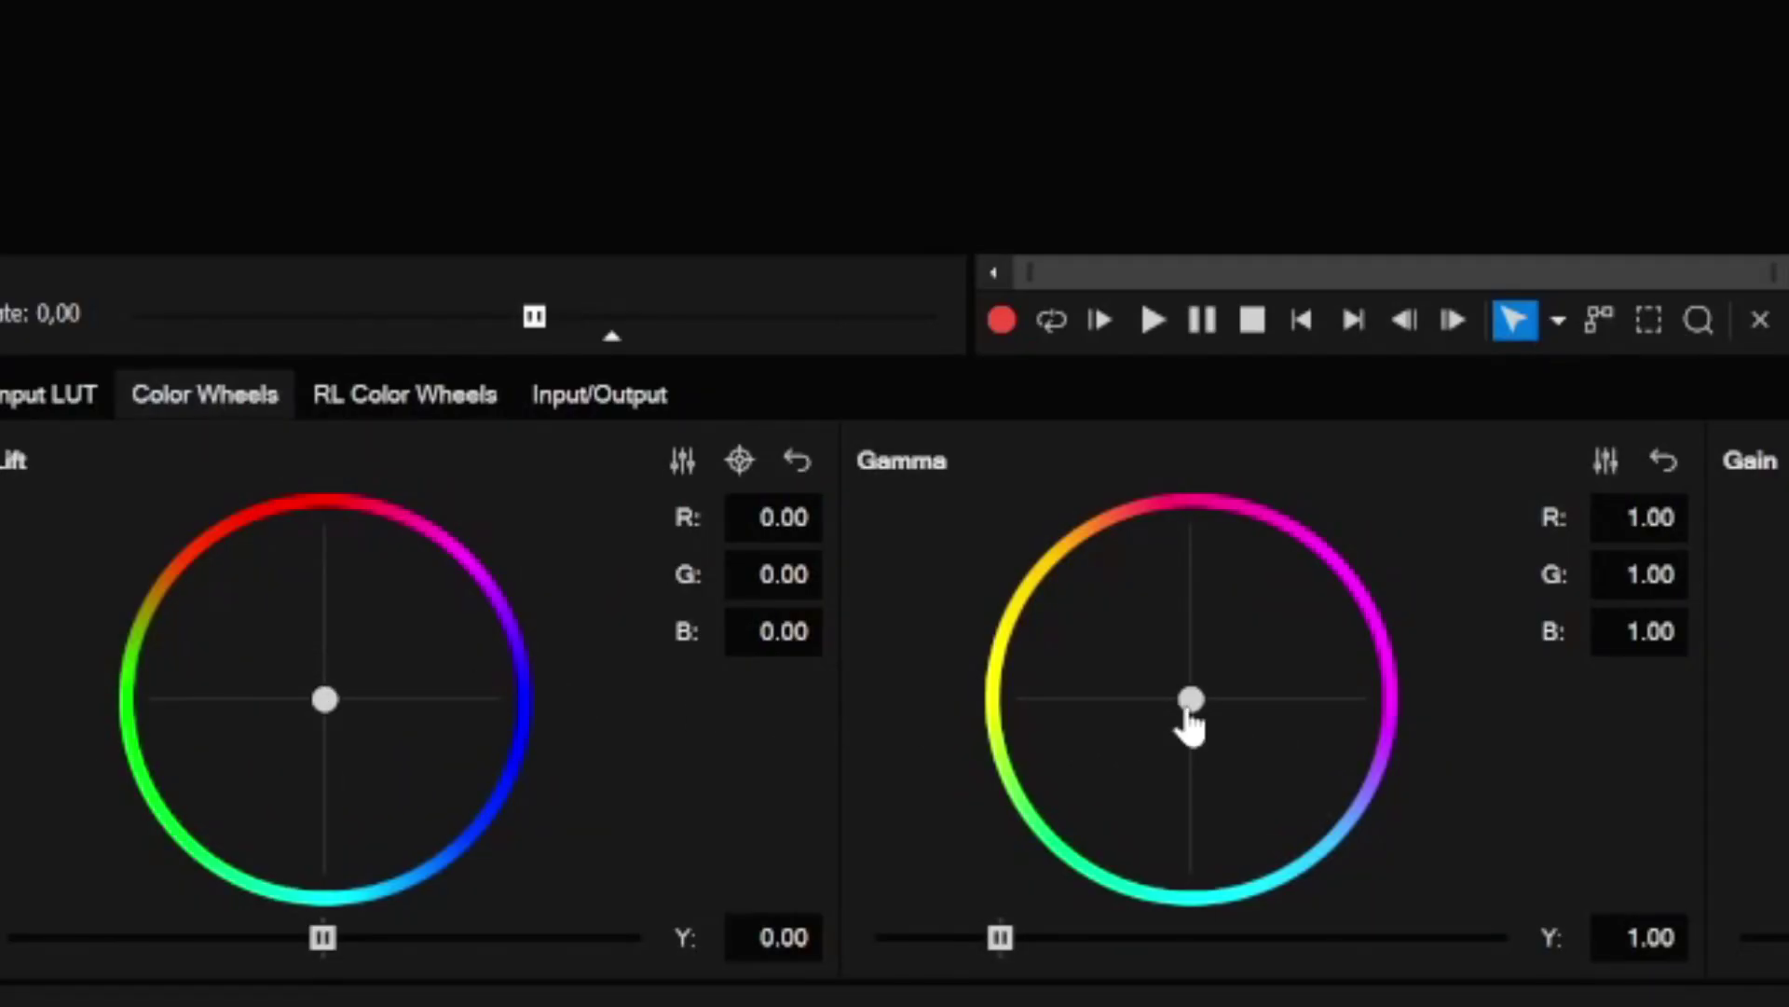
{"action": "left_click_drag", "start_coordinate": [1191, 706], "coordinate": [1193, 711]}
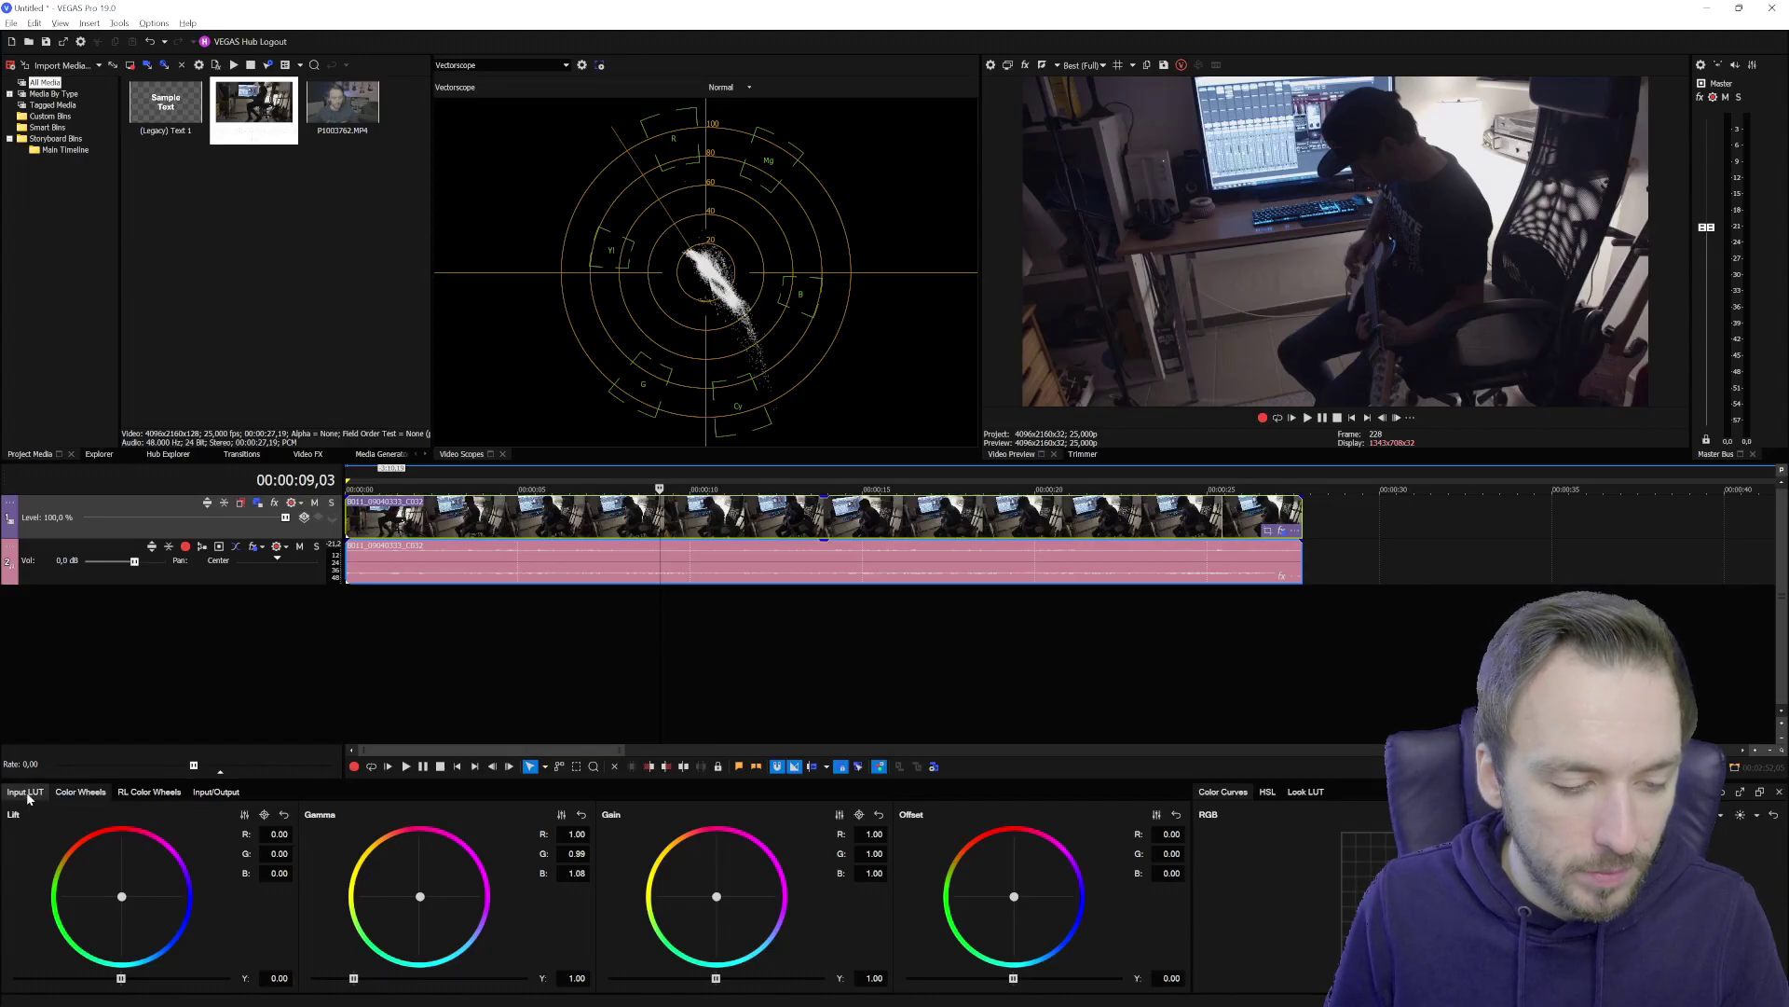
- In Input LUT, browse the Camera LUT list and apply the C-Log2 to REC.709 conversion
{"action": "left_click", "coordinate": [26, 793]}
{"action": "left_click", "coordinate": [125, 833]}
{"action": "scroll", "coordinate": [178, 517], "scroll_direction": "down", "scroll_amount": 1}
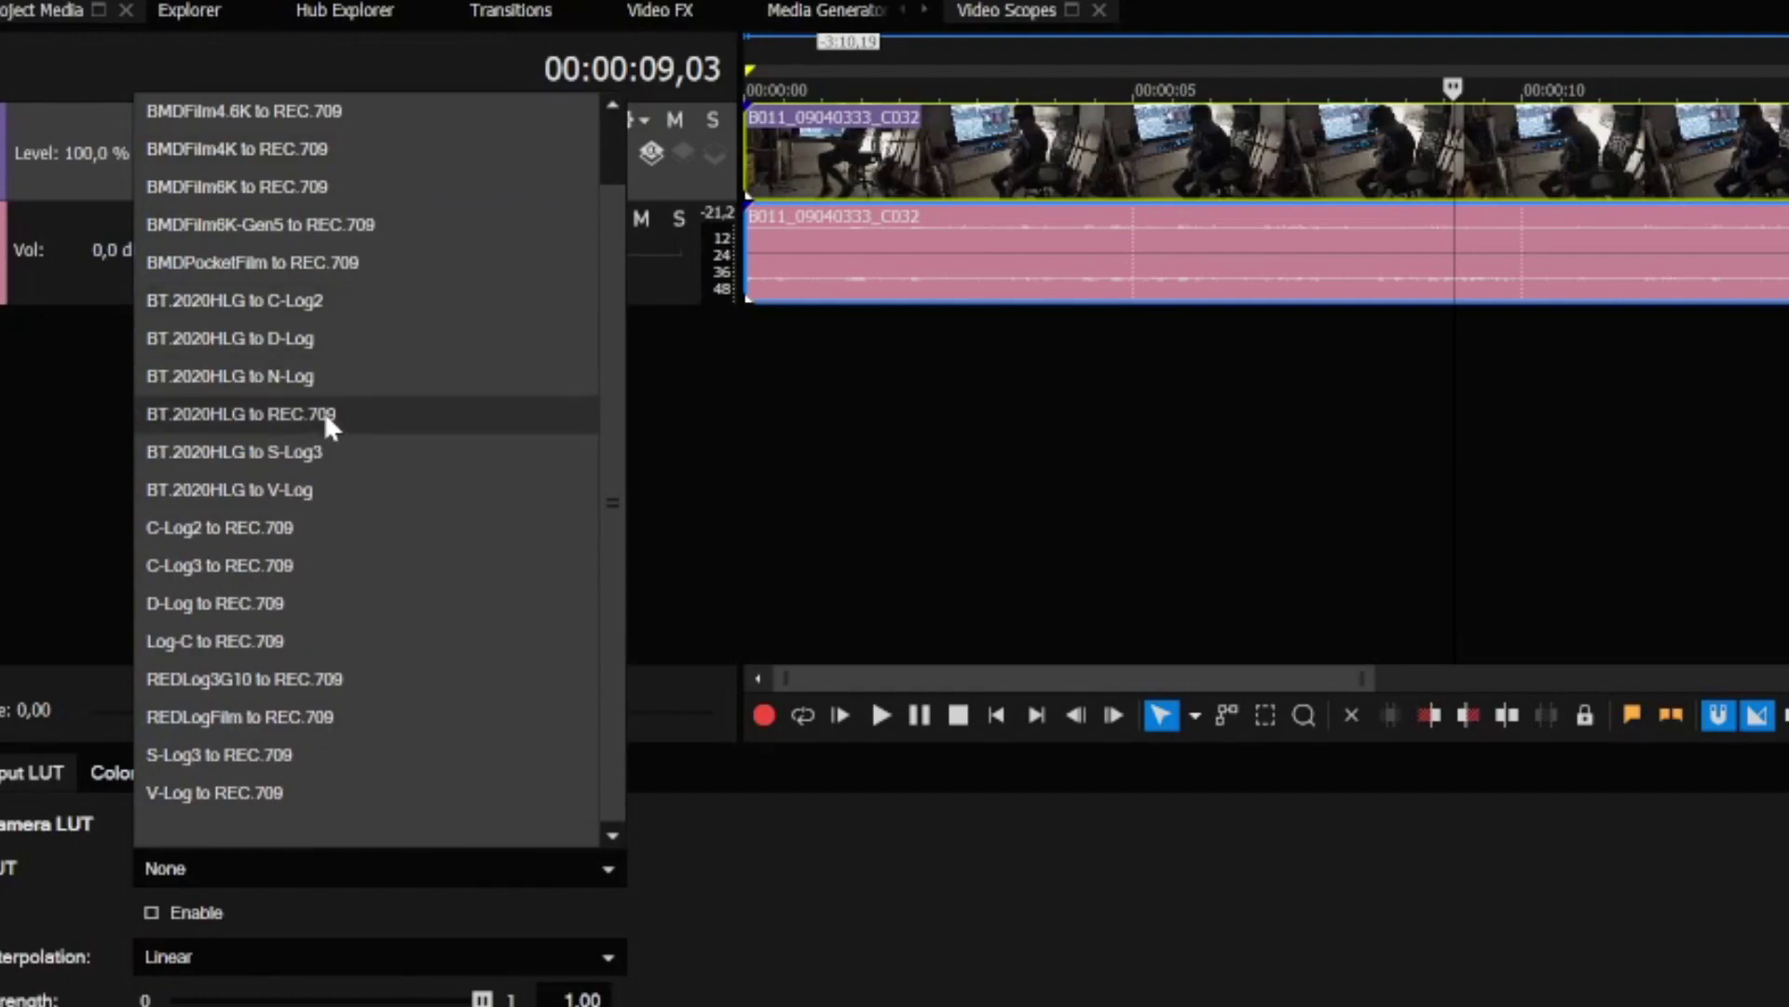
{"action": "left_click", "coordinate": [291, 300]}
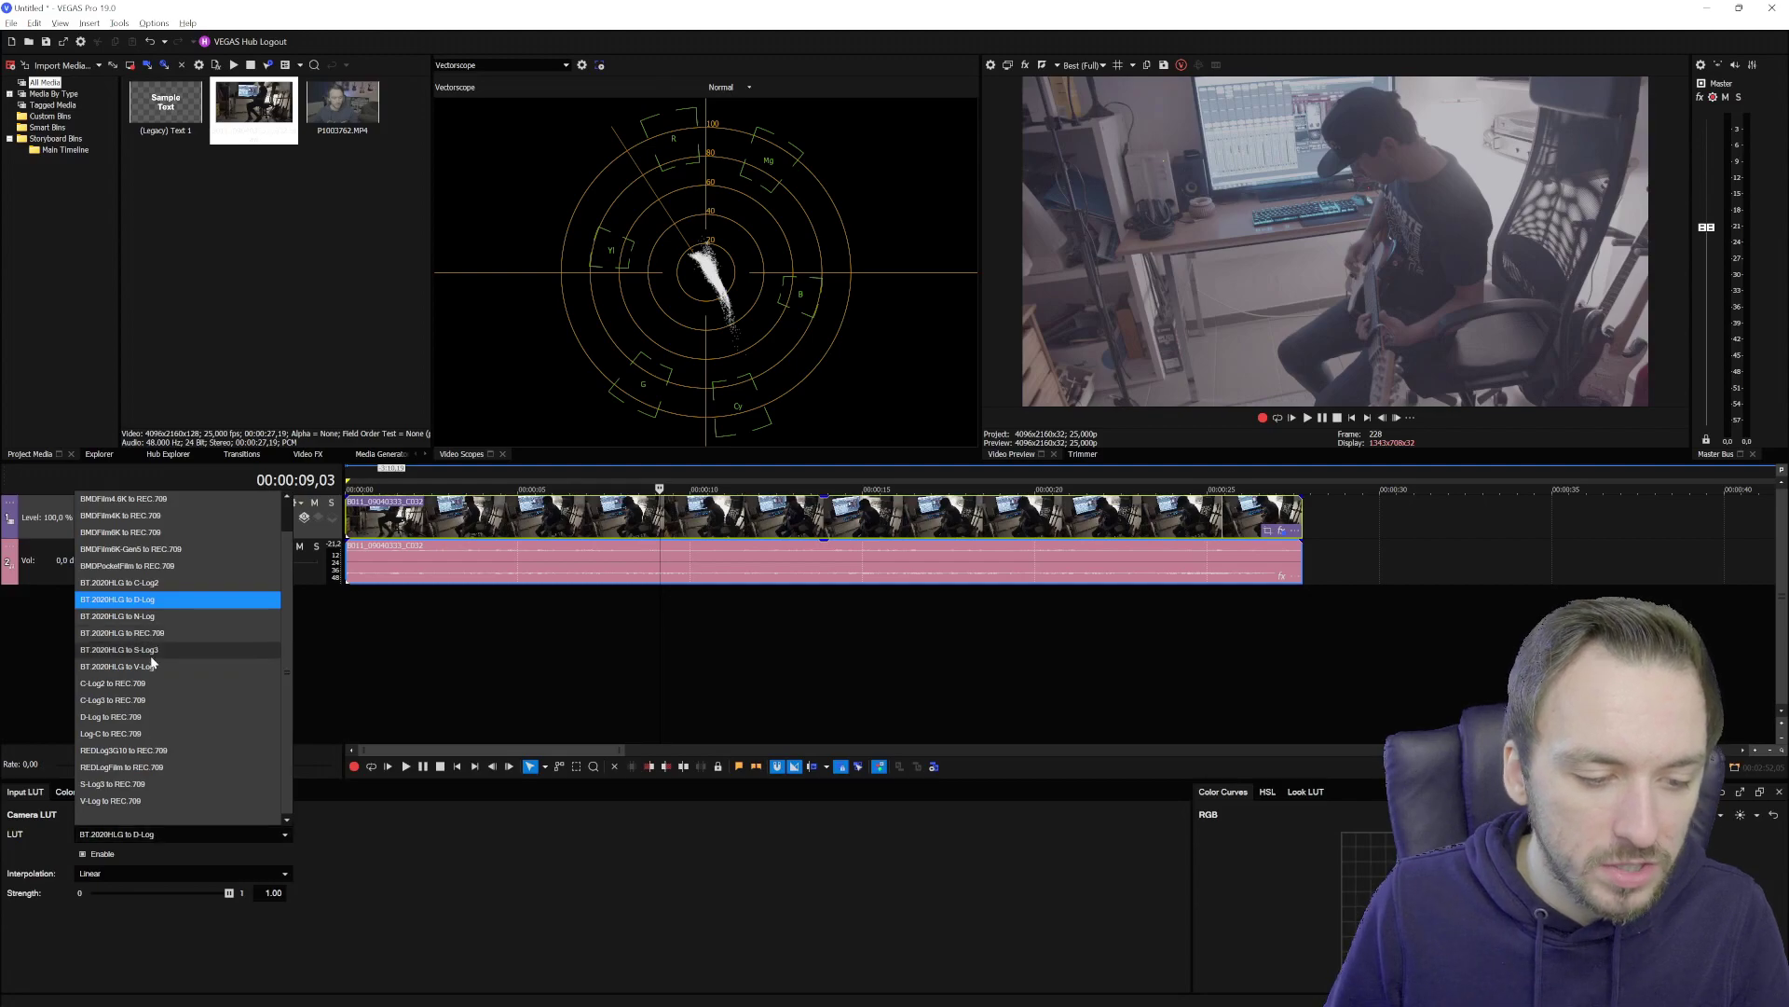
{"action": "left_click", "coordinate": [154, 686]}
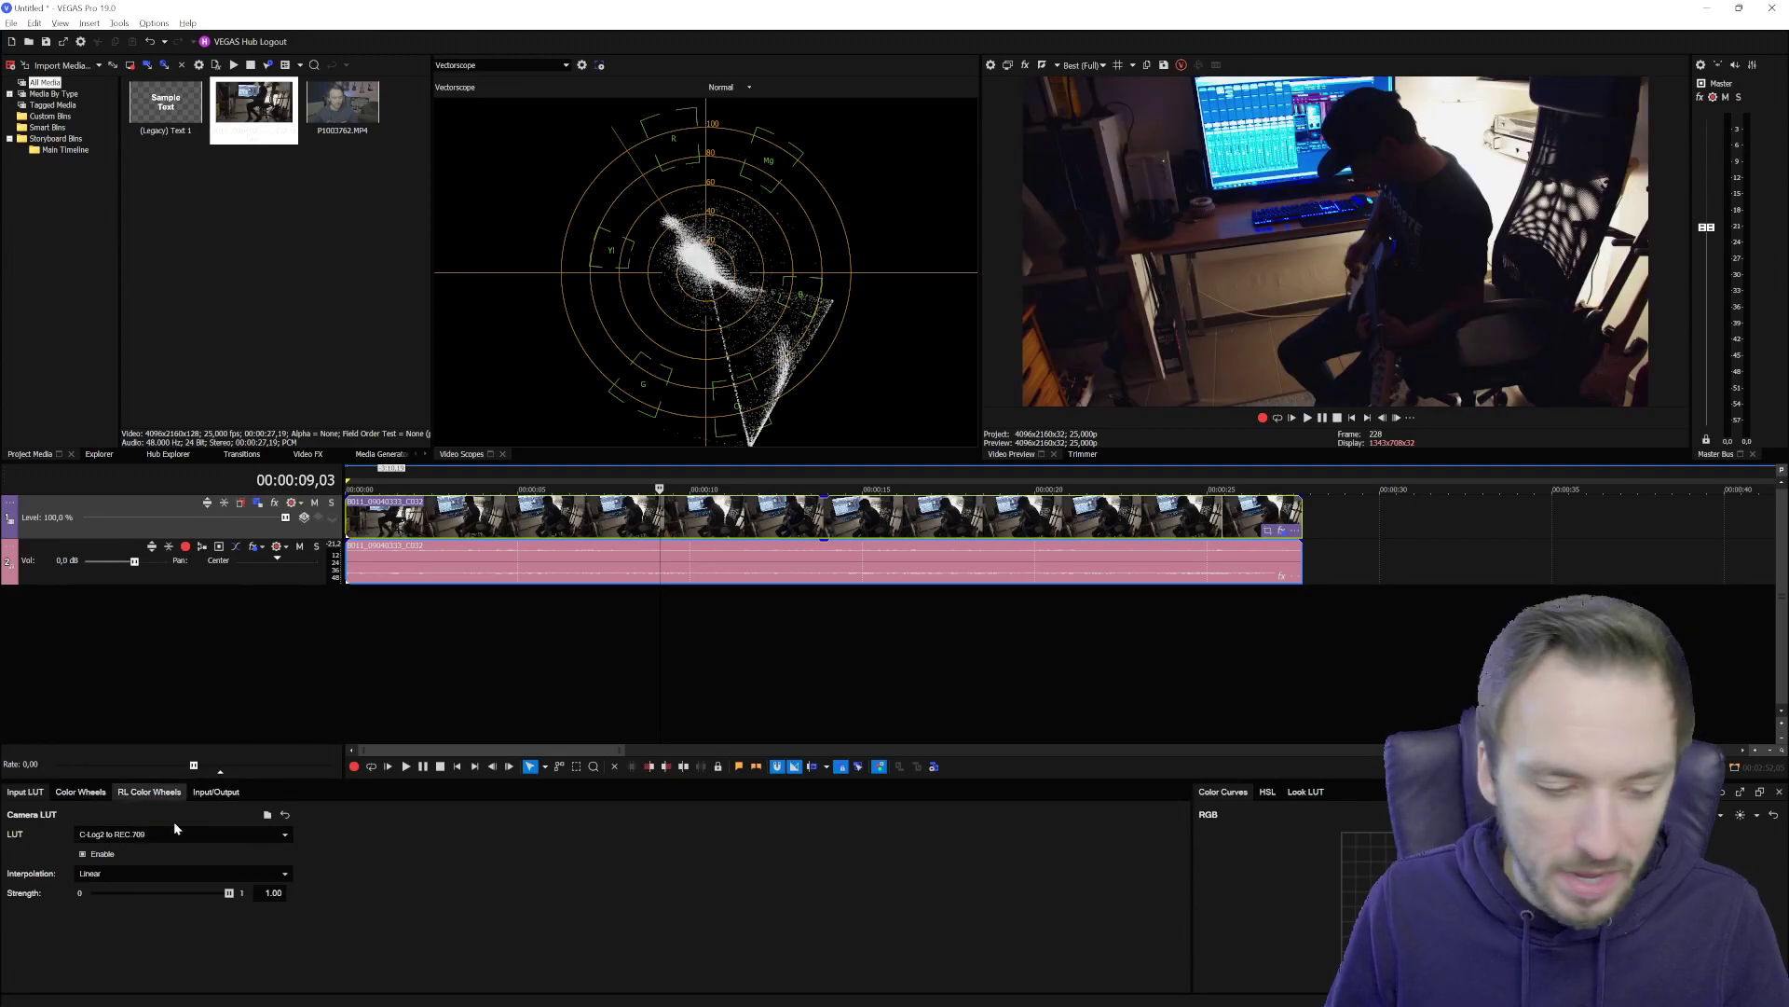
- Reopen the Camera LUT list and try other conversions, including BMDFilm4.6K, settling on C-Log3 to REC.709
{"action": "left_click", "coordinate": [152, 840]}
{"action": "key", "text": "Down"}
{"action": "key", "text": "Down"}
{"action": "key", "text": "Down"}
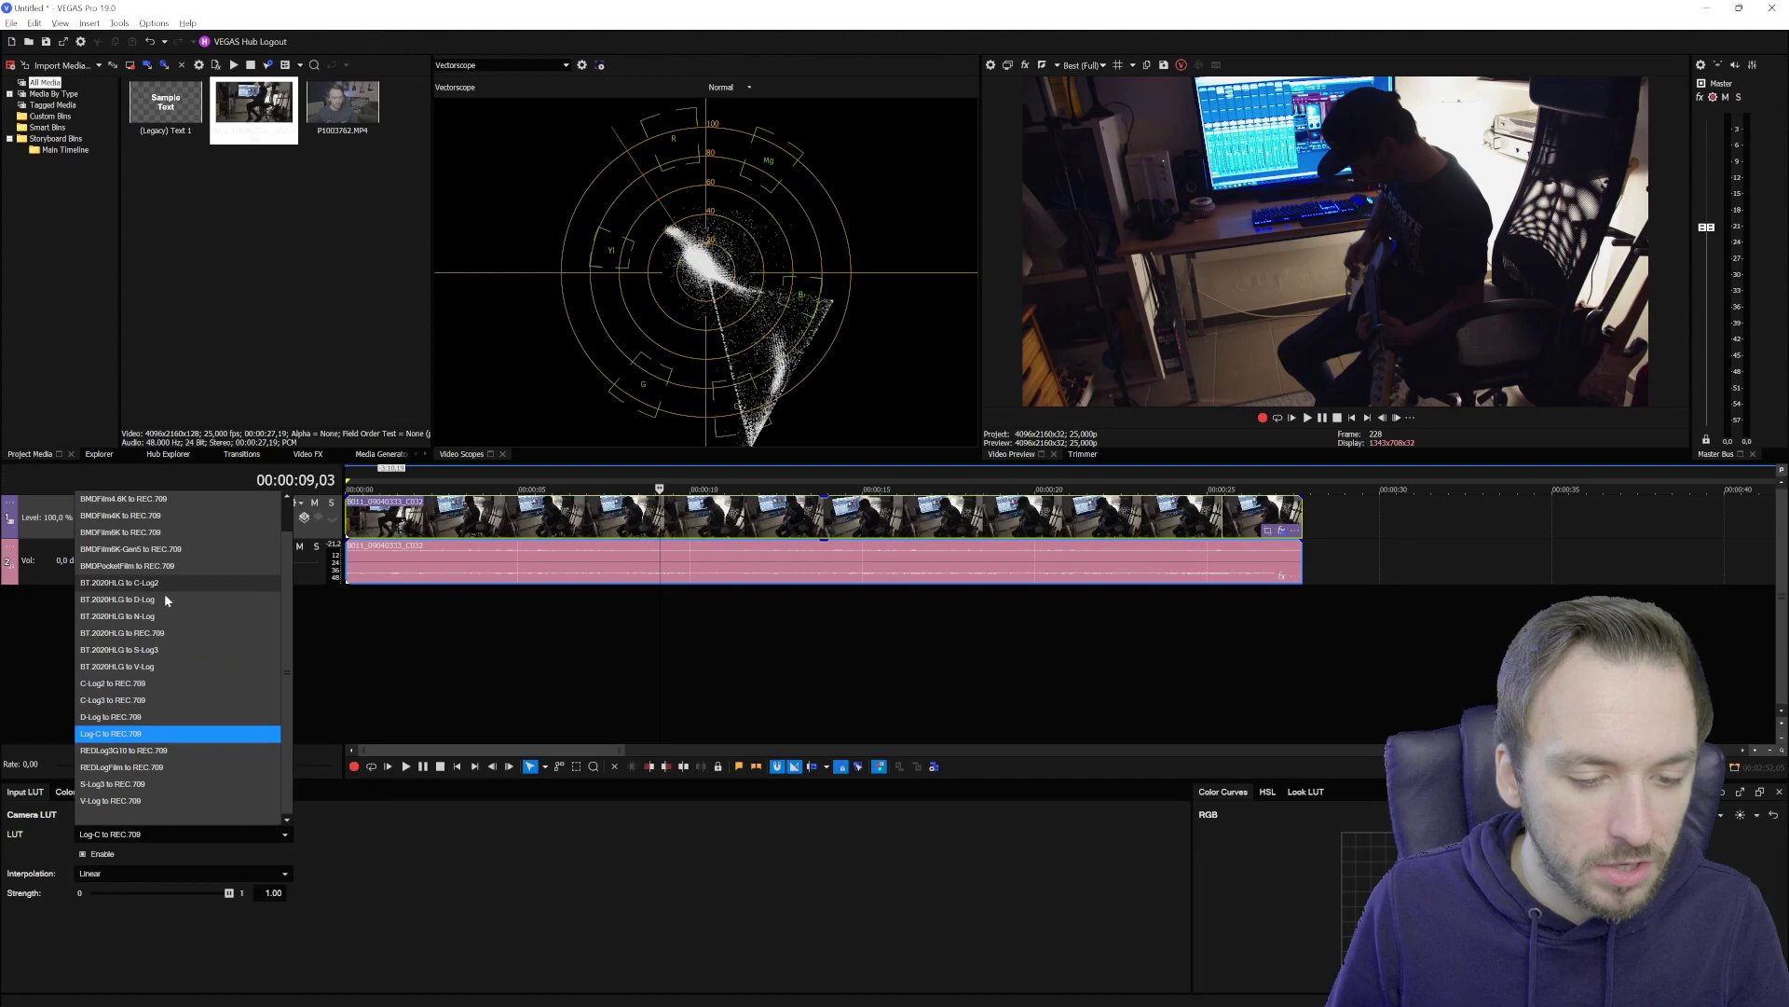
{"action": "scroll", "coordinate": [160, 589], "scroll_direction": "up", "scroll_amount": 1}
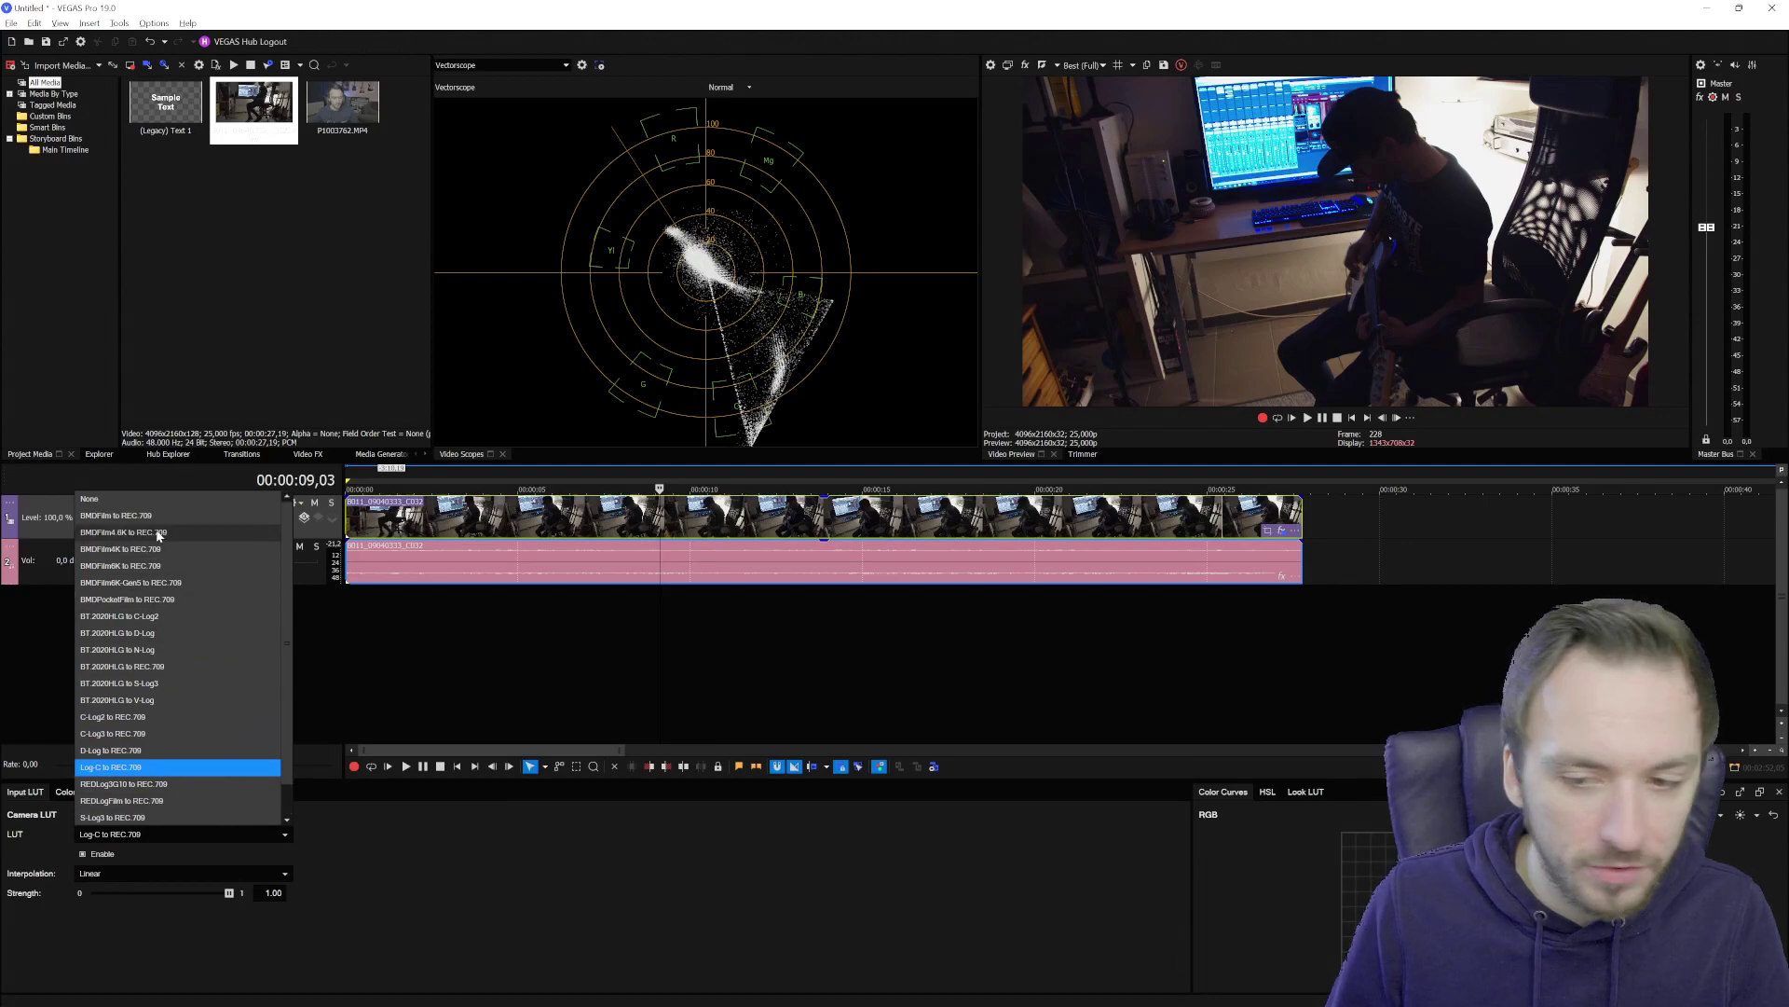
{"action": "left_click", "coordinate": [155, 529]}
{"action": "scroll", "coordinate": [149, 841], "scroll_direction": "down", "scroll_amount": 2}
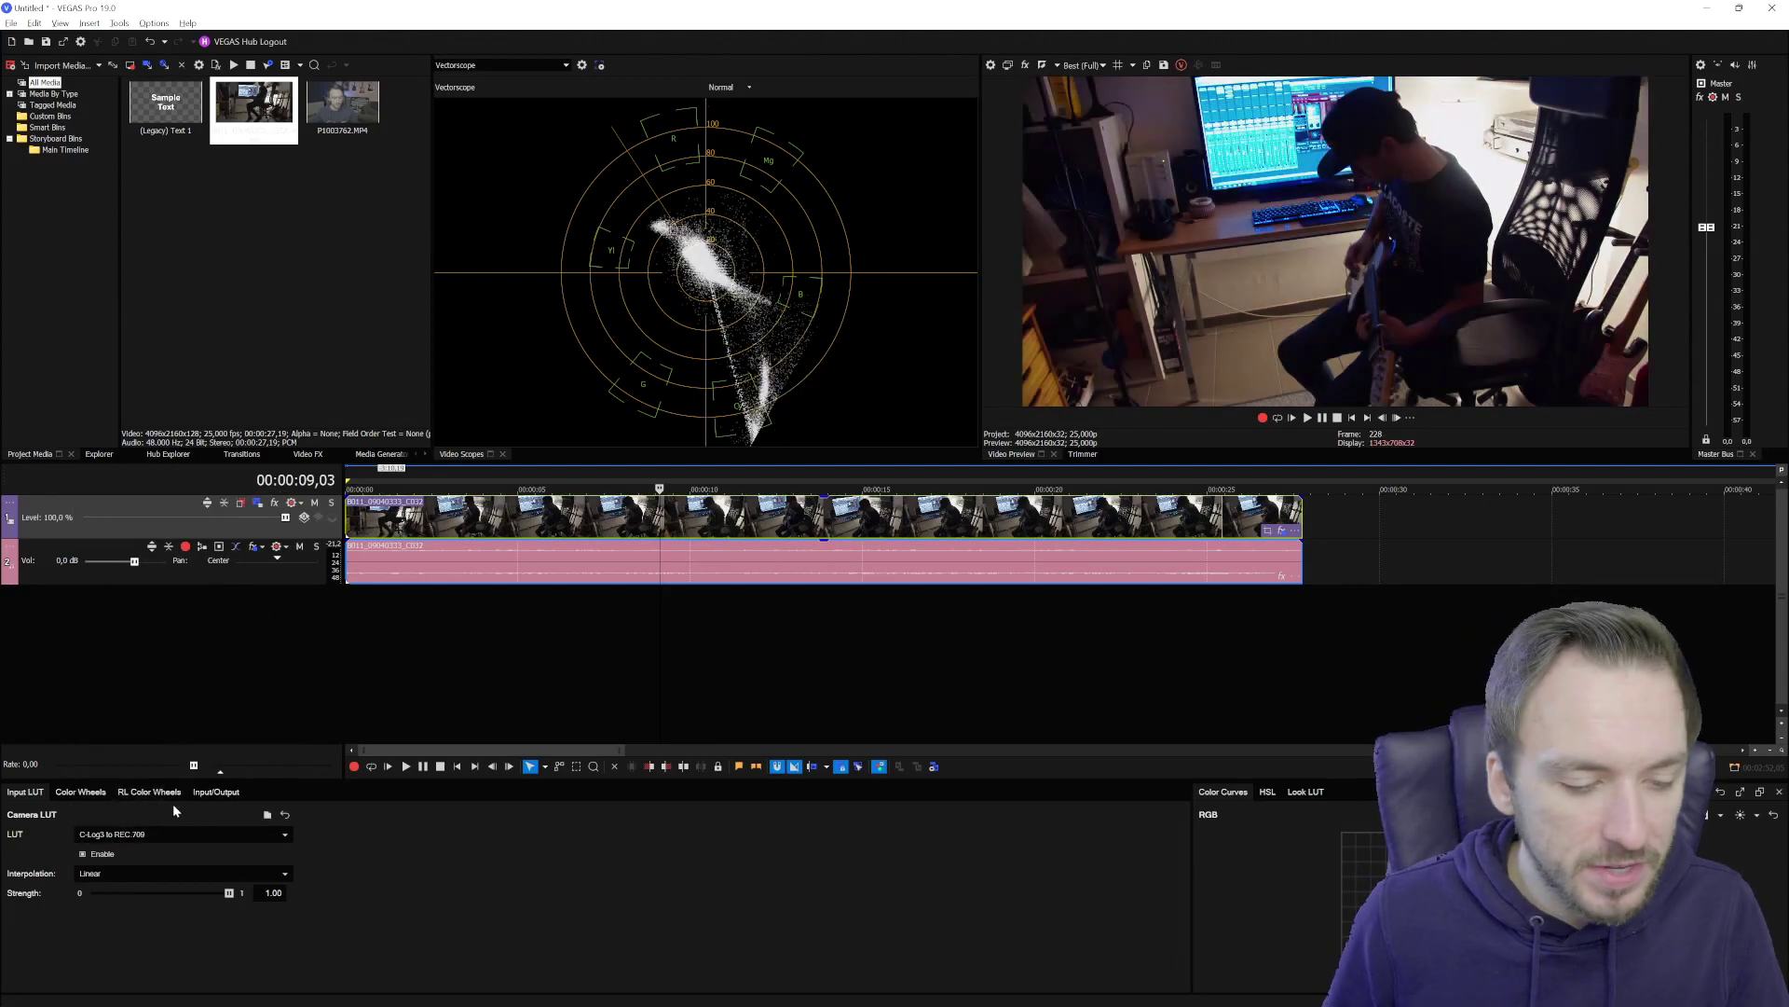
{"action": "left_click", "coordinate": [1352, 419]}
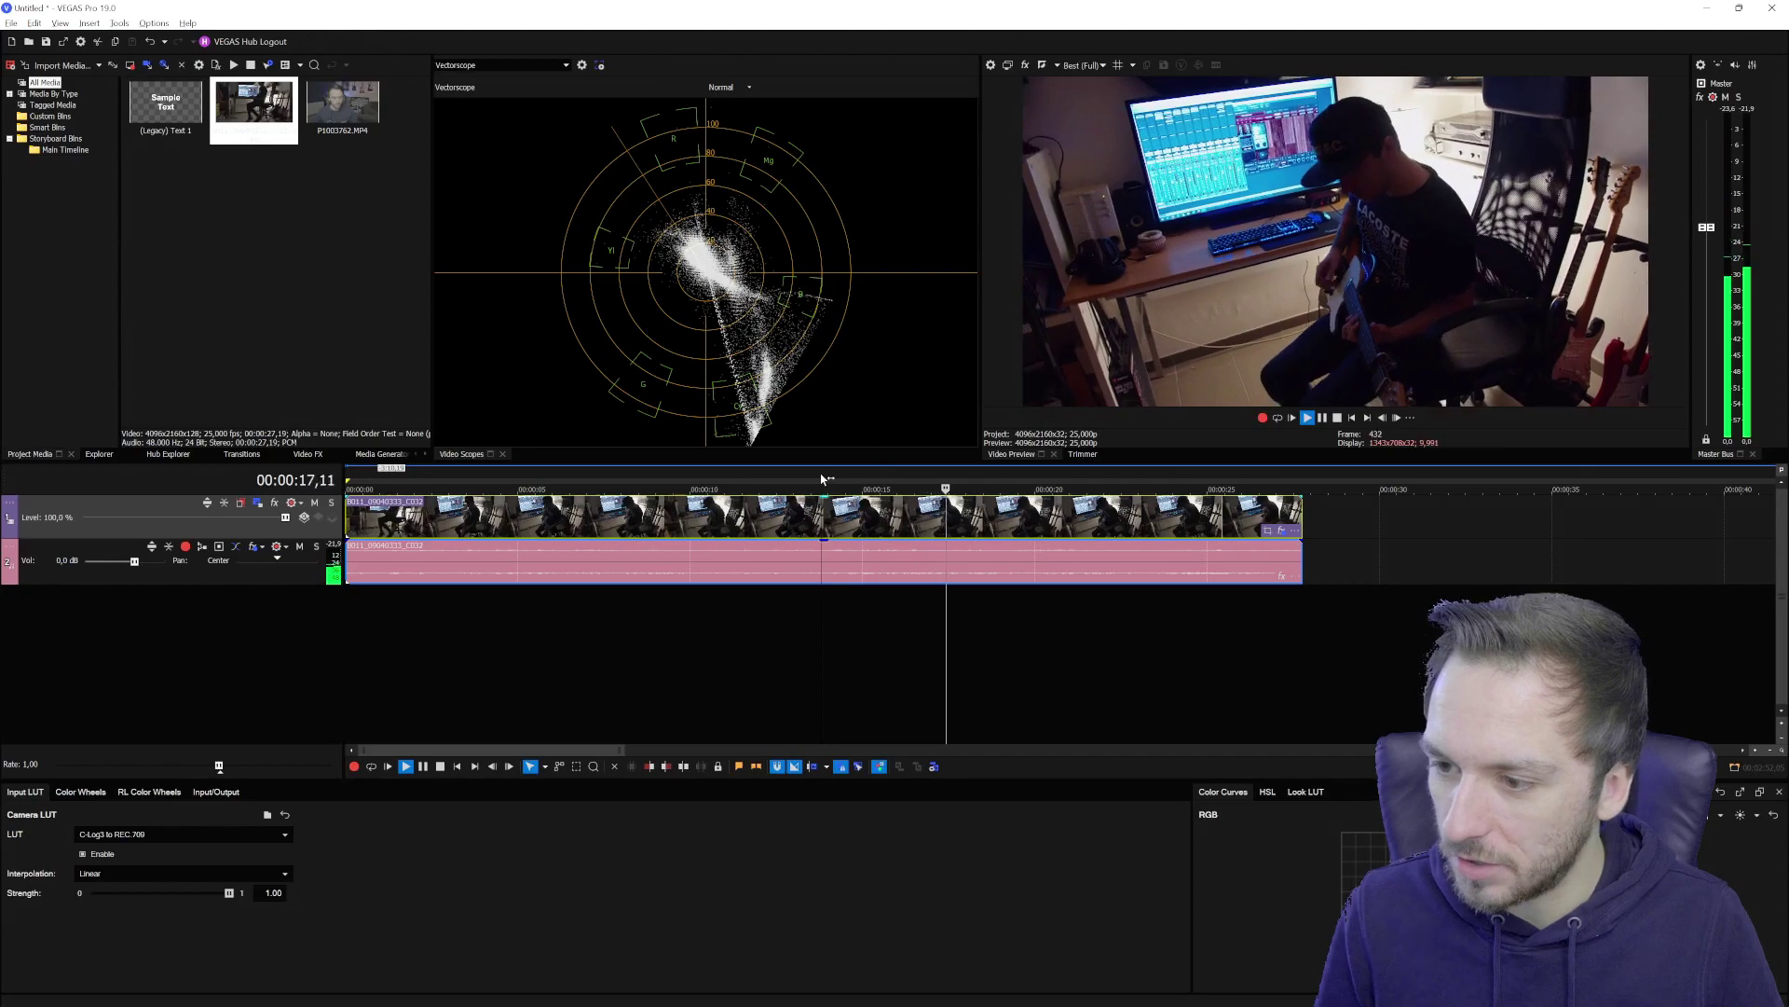
{"action": "key", "text": "space"}
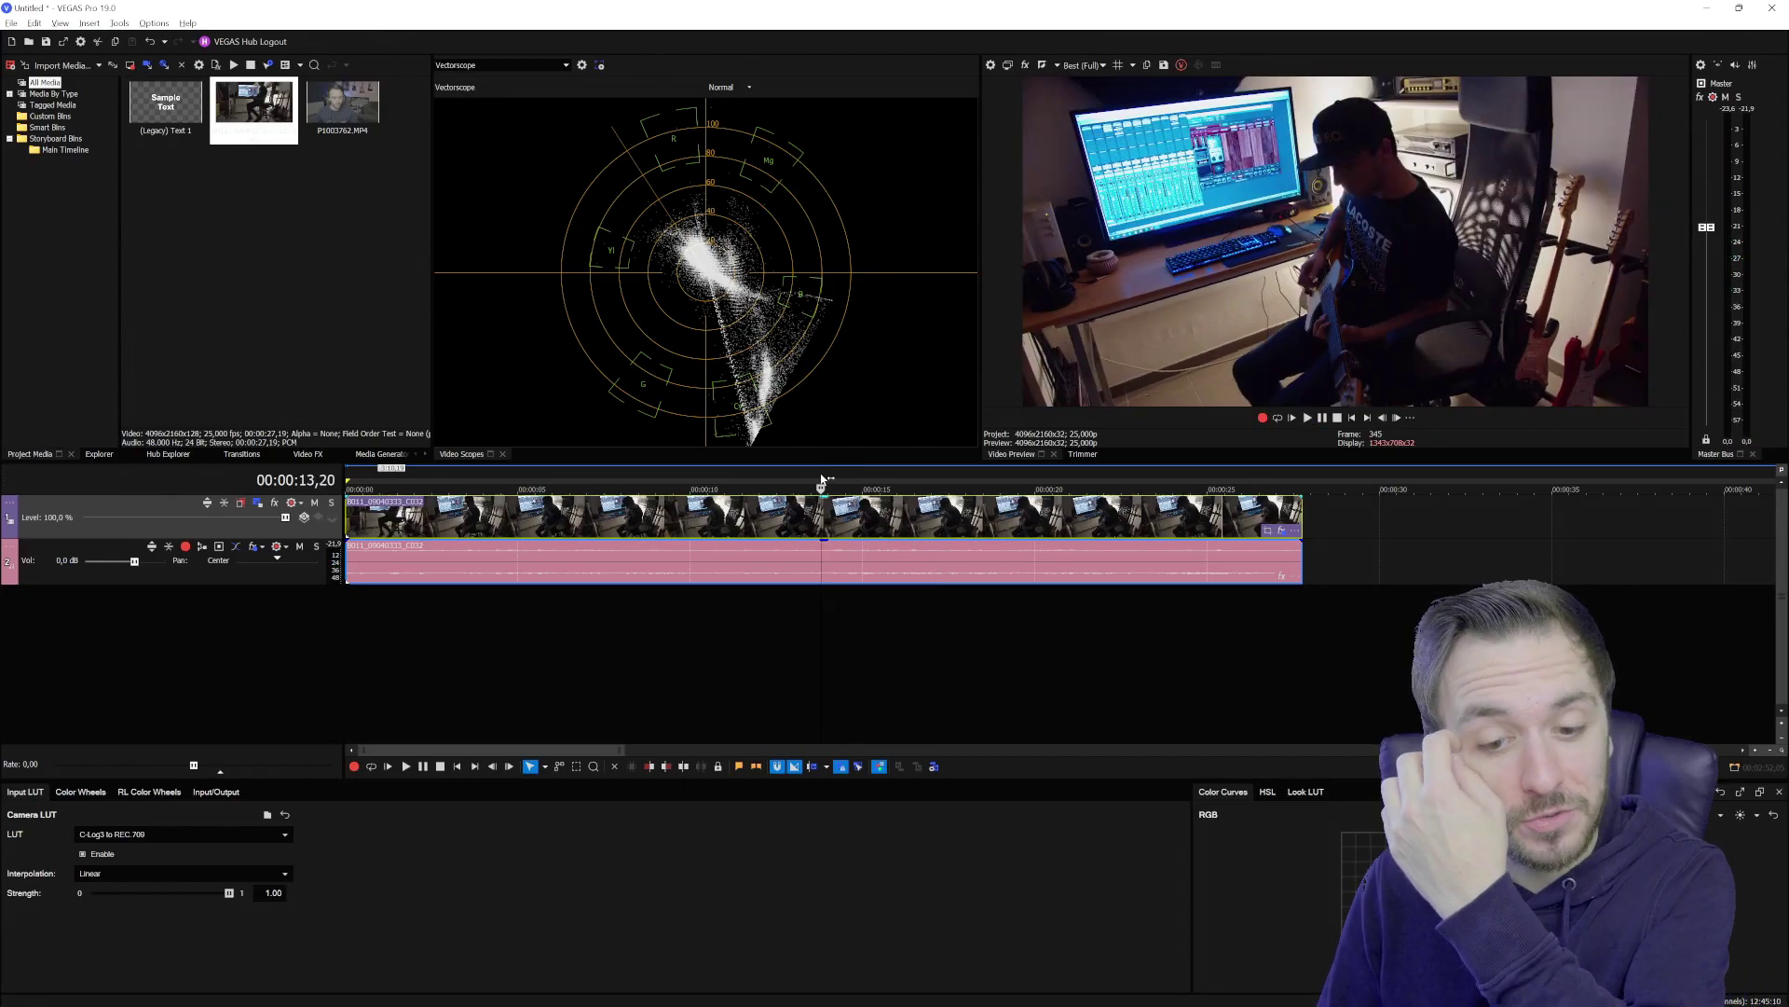
{"action": "double_click", "coordinate": [475, 520]}
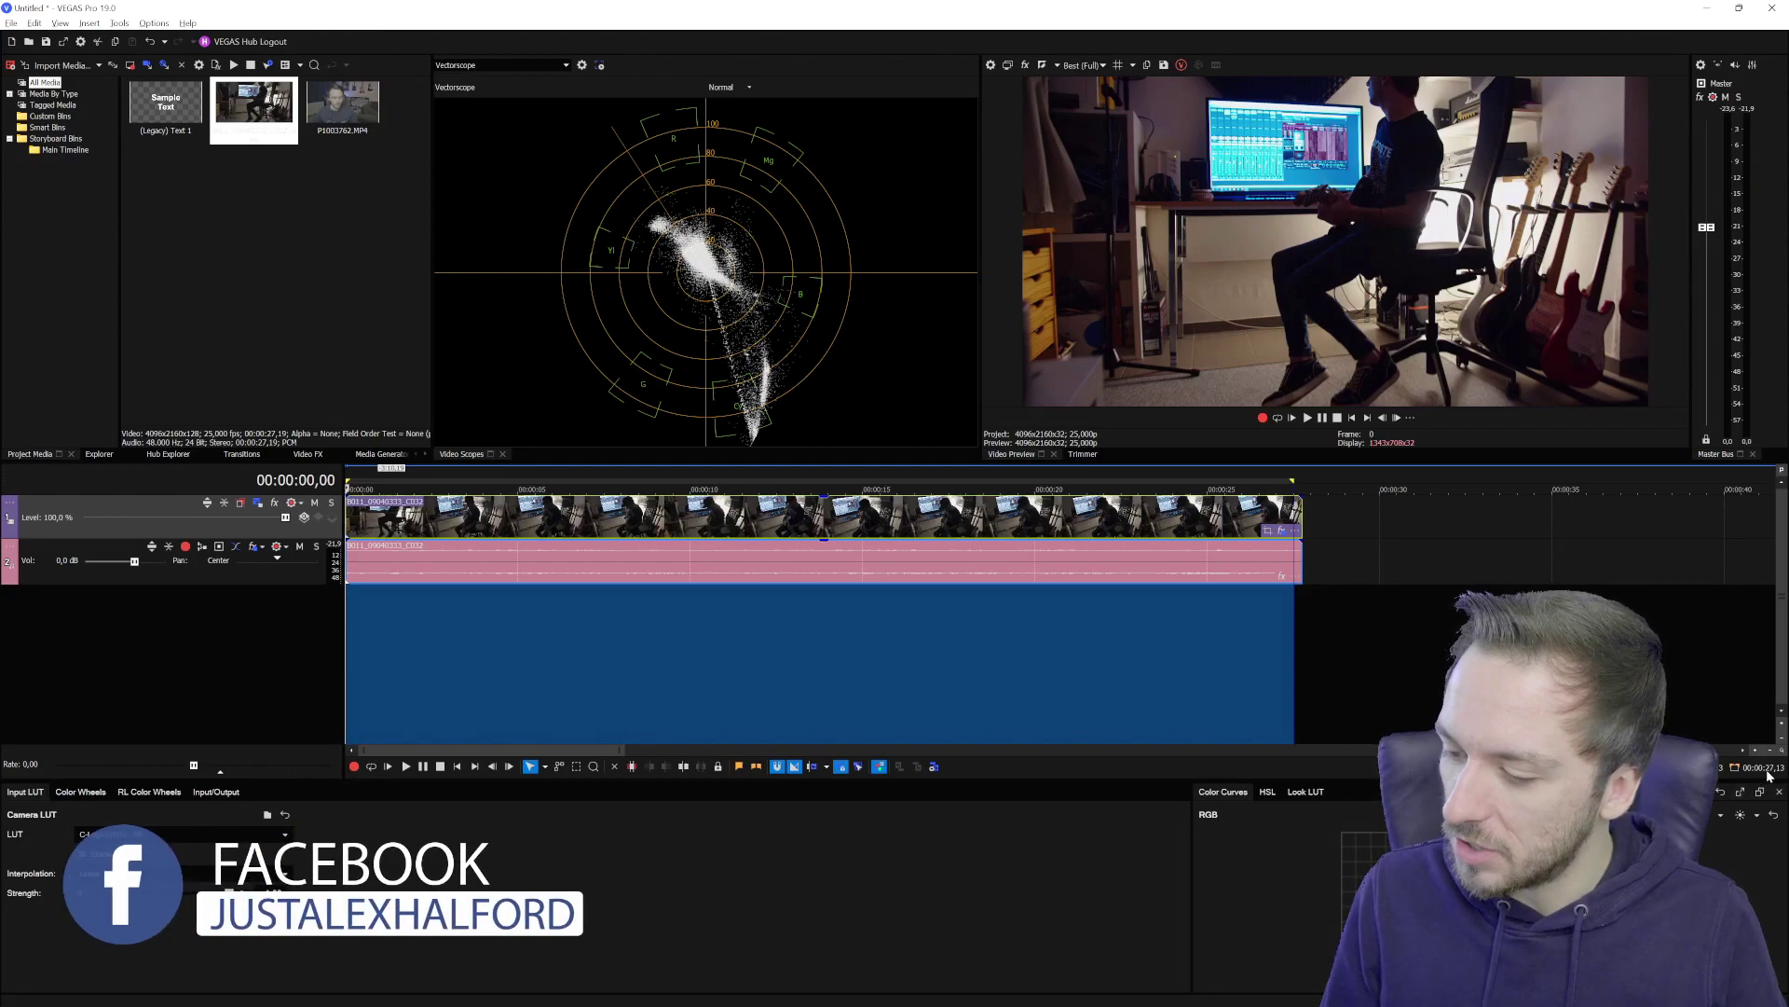
{"action": "left_click", "coordinate": [963, 545]}
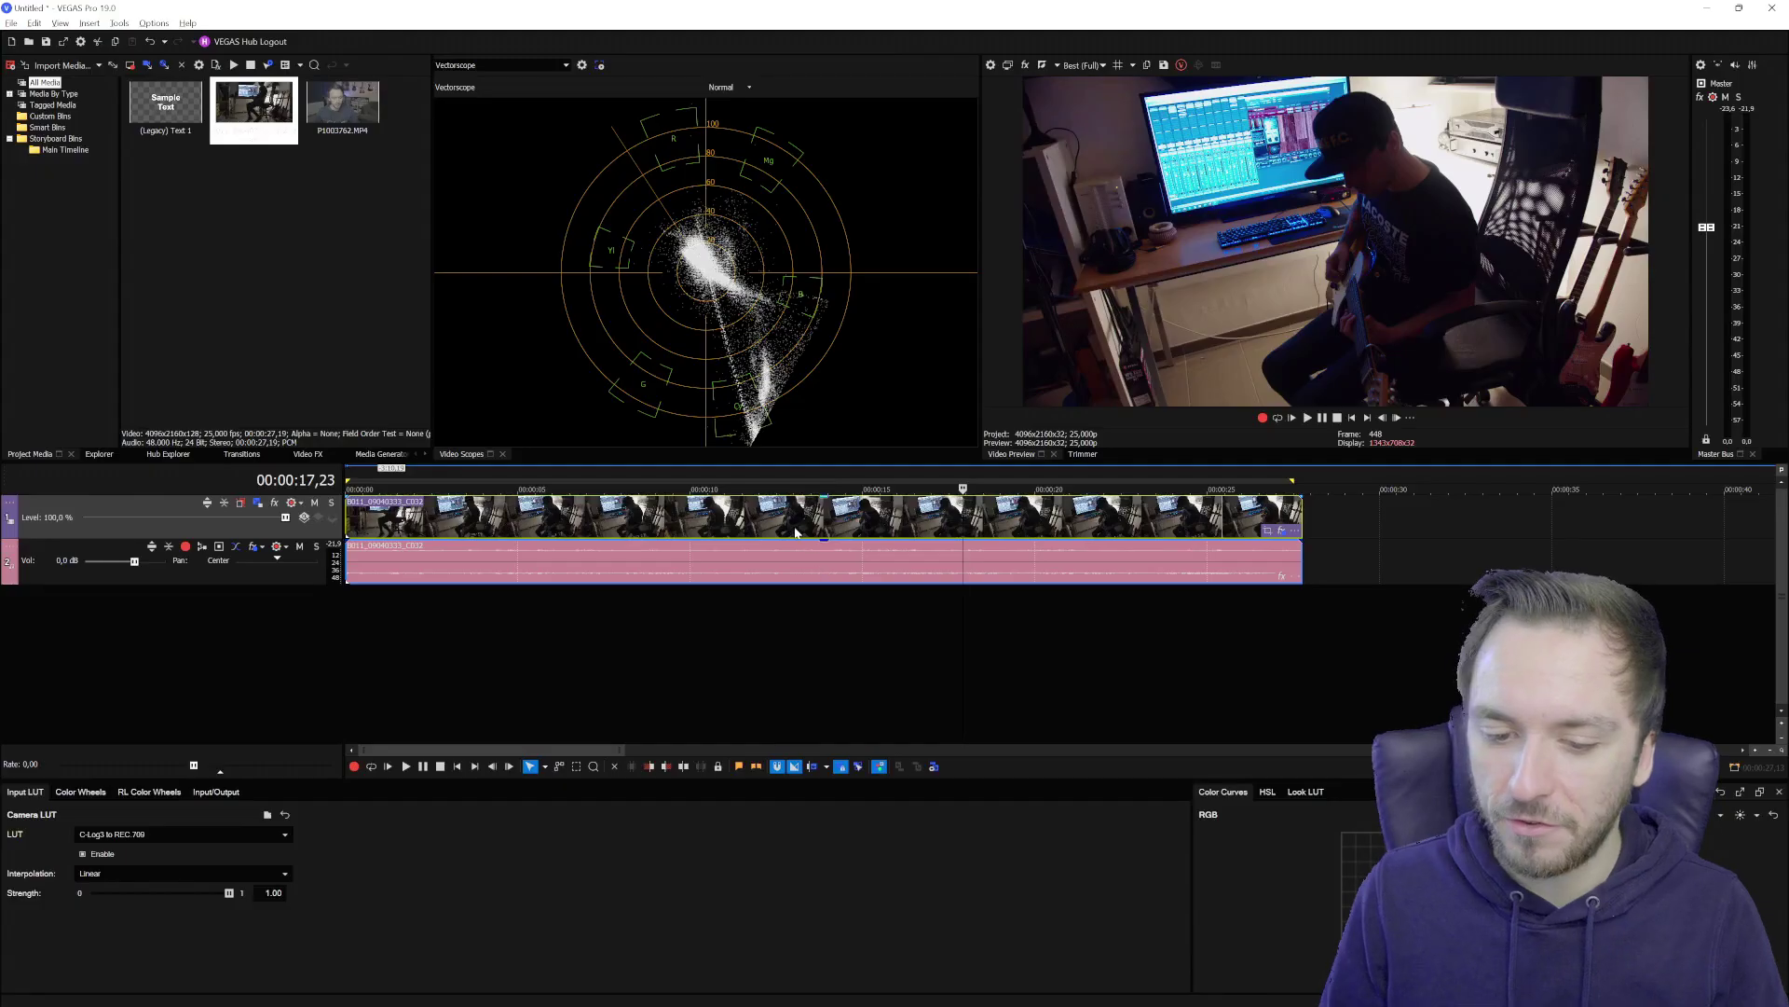
{"action": "left_click", "coordinate": [0, 852]}
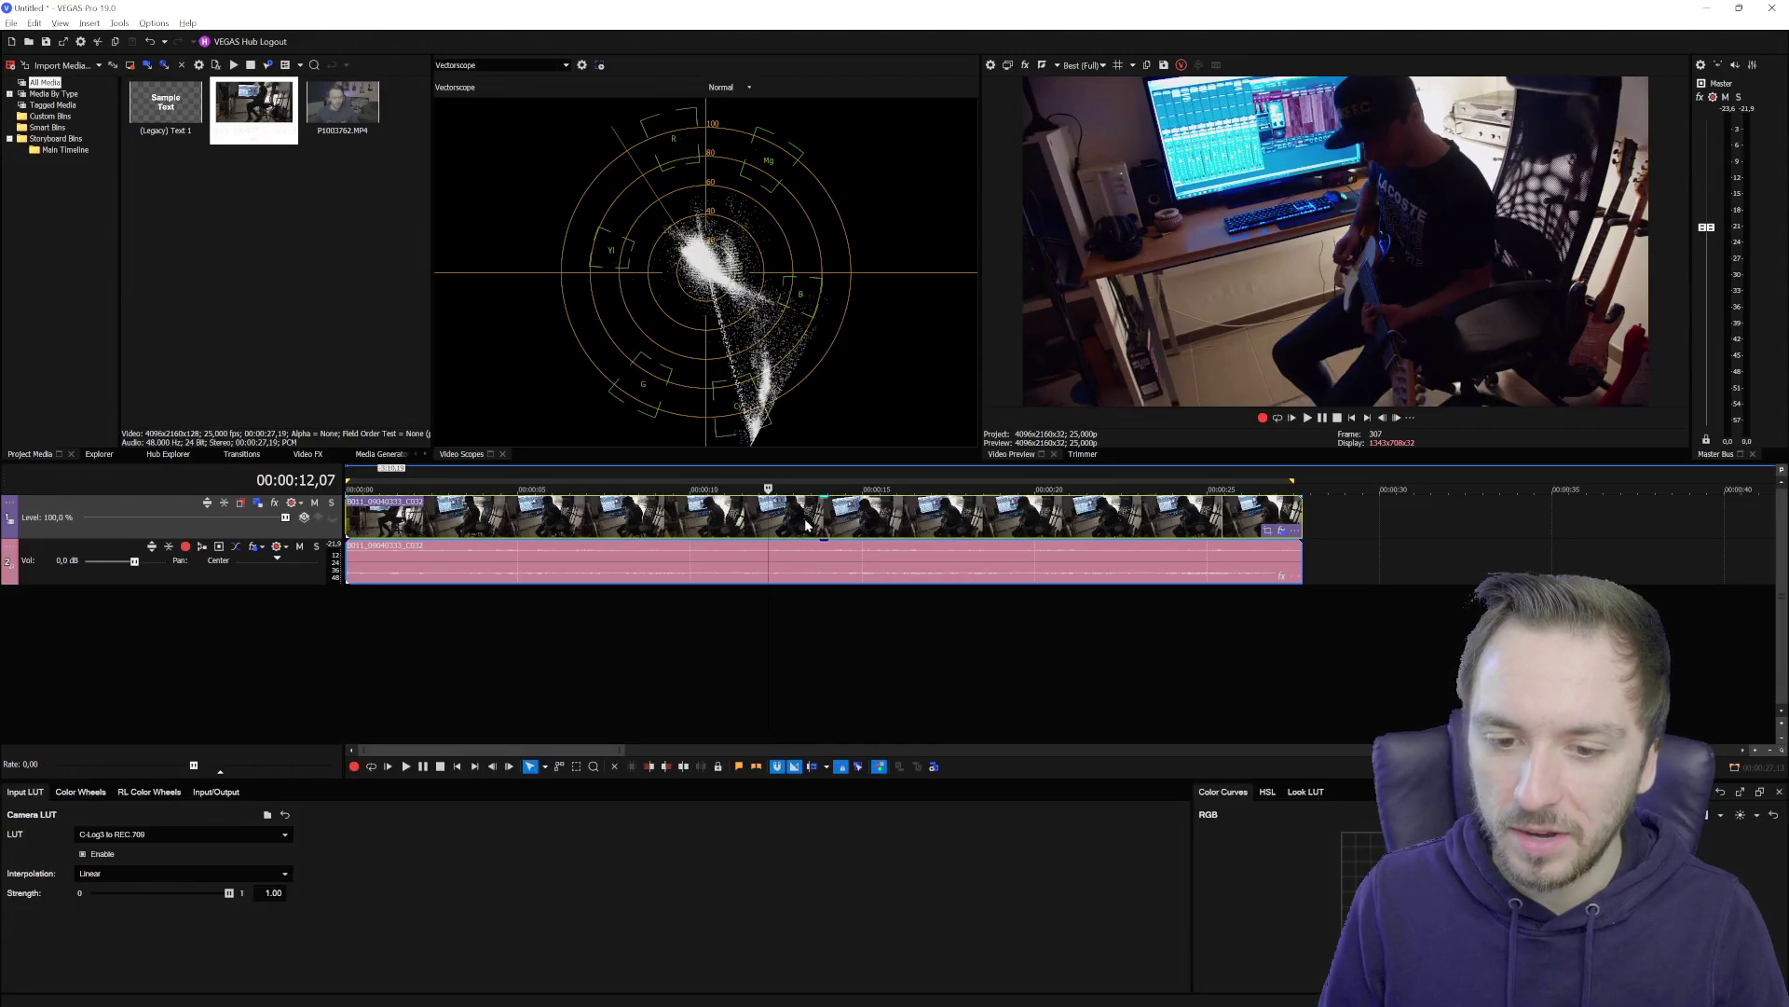
{"action": "left_click", "coordinate": [843, 526]}
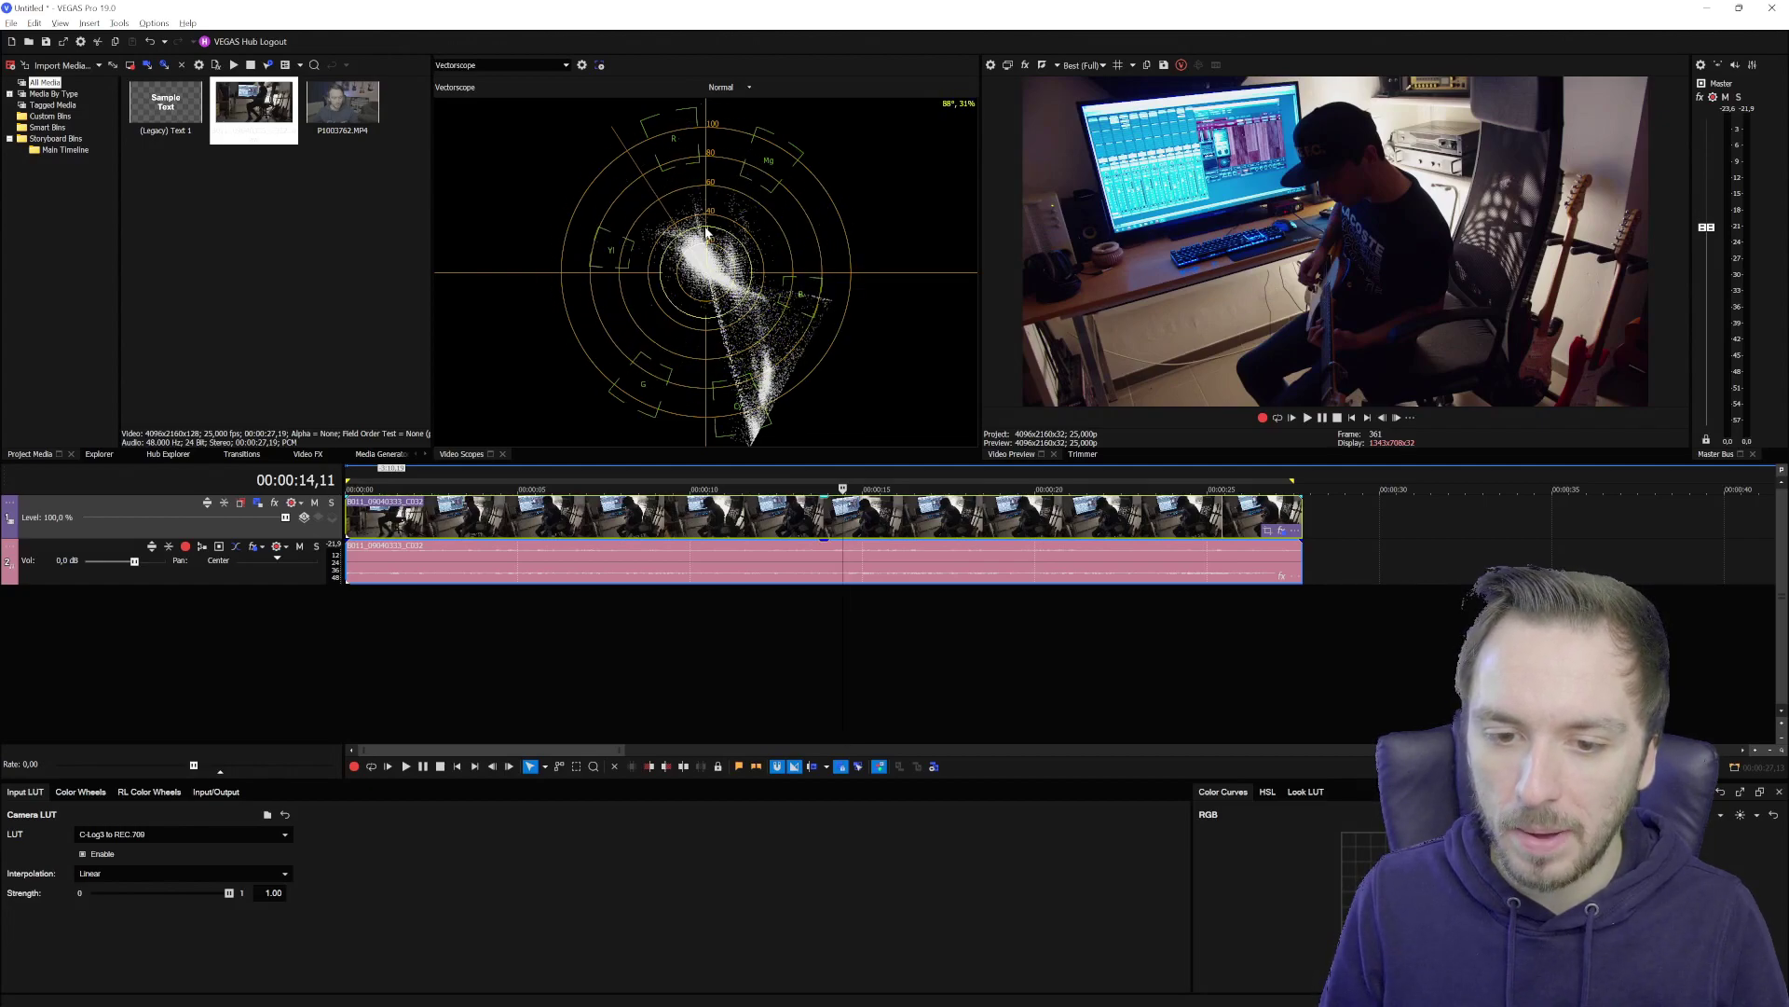
{"action": "left_click", "coordinate": [741, 522]}
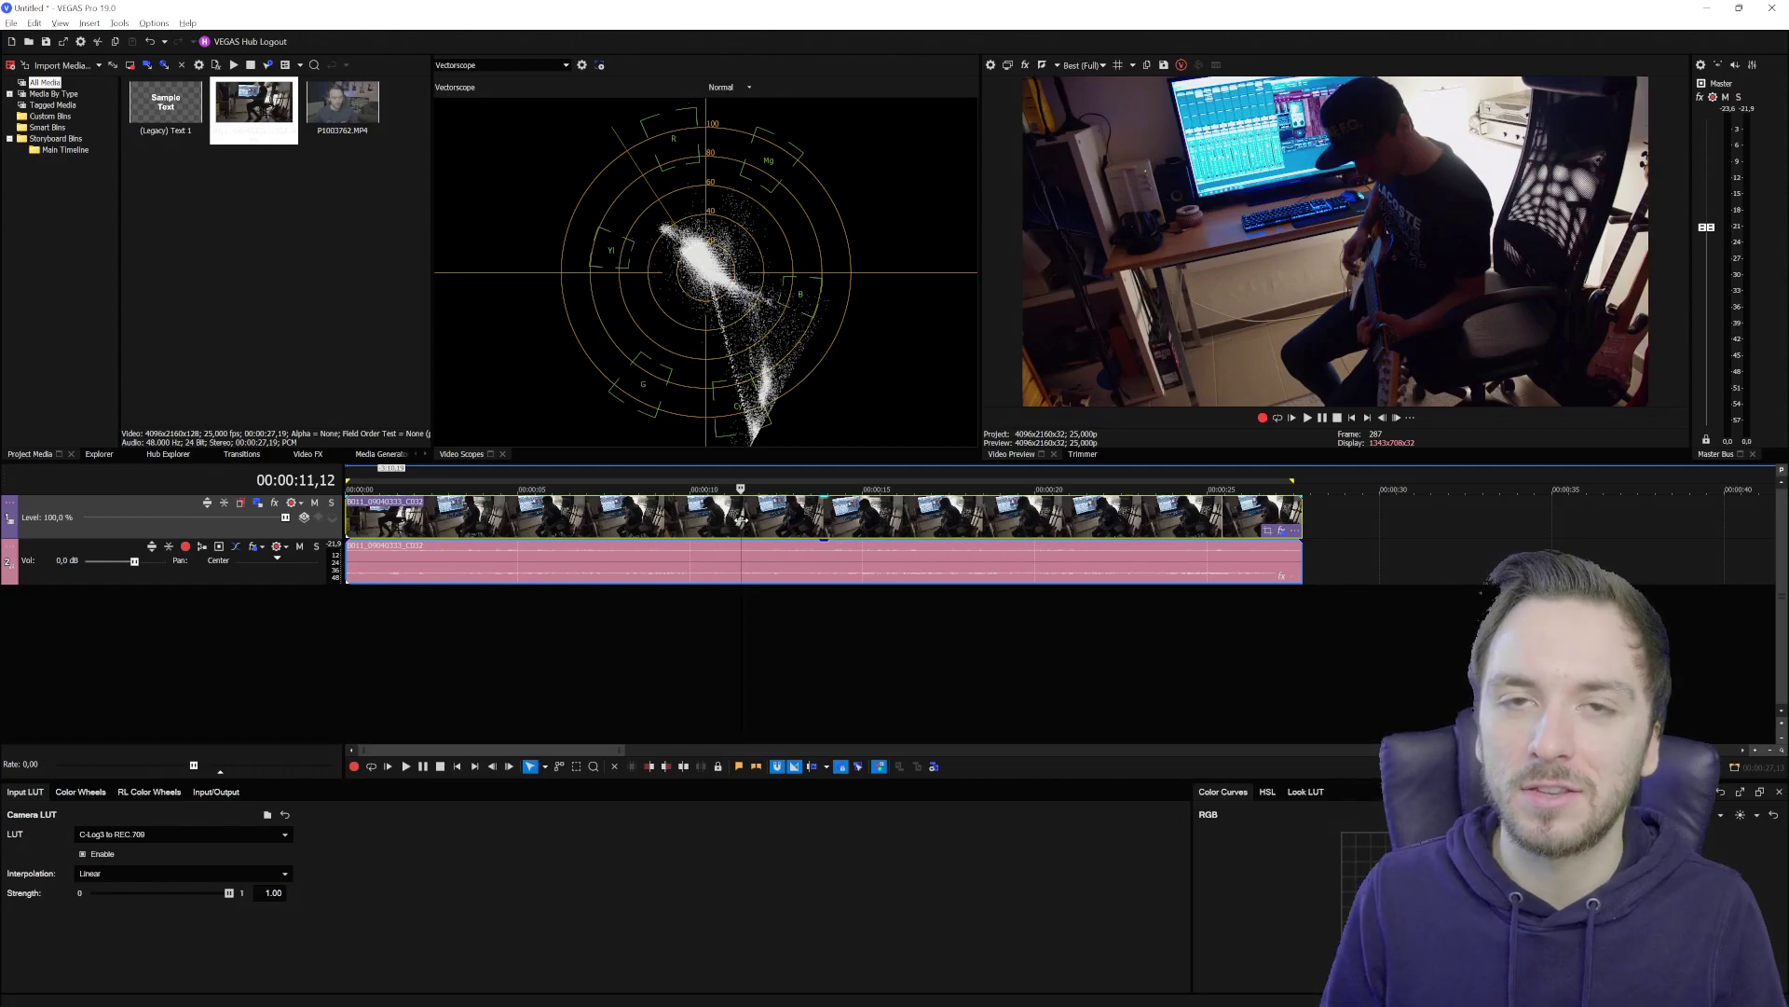
{"action": "left_click", "coordinate": [858, 522]}
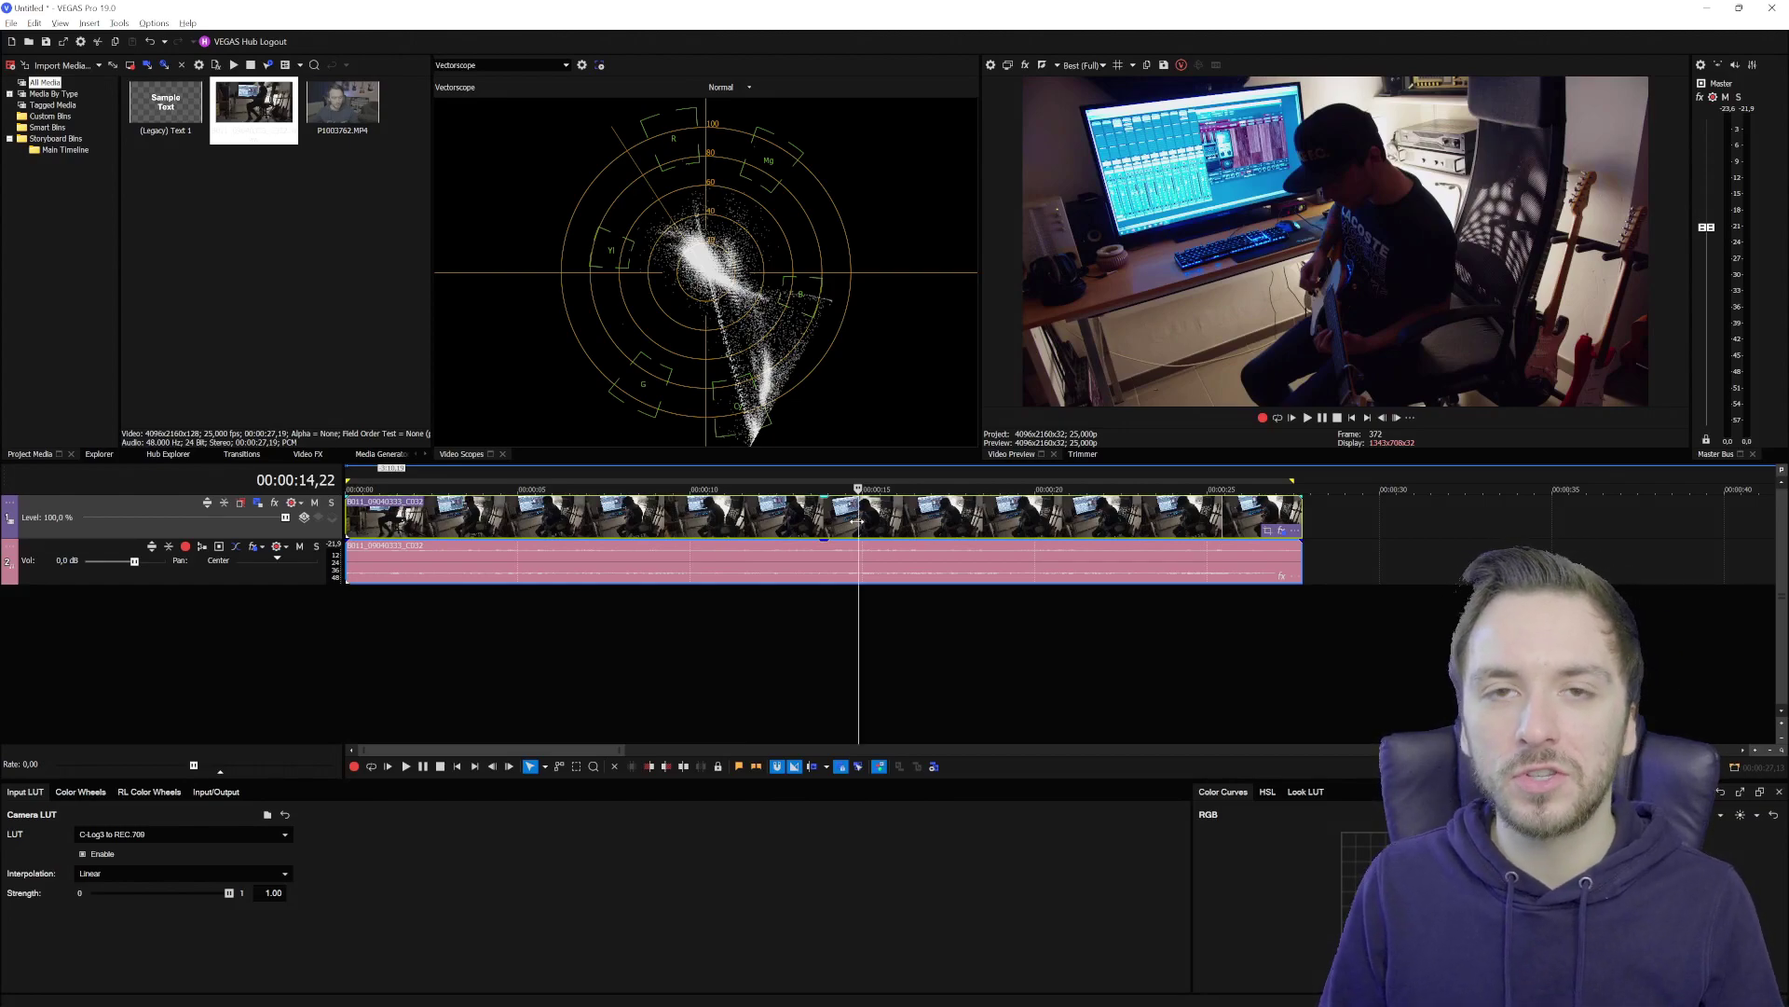
{"action": "left_click", "coordinate": [936, 530]}
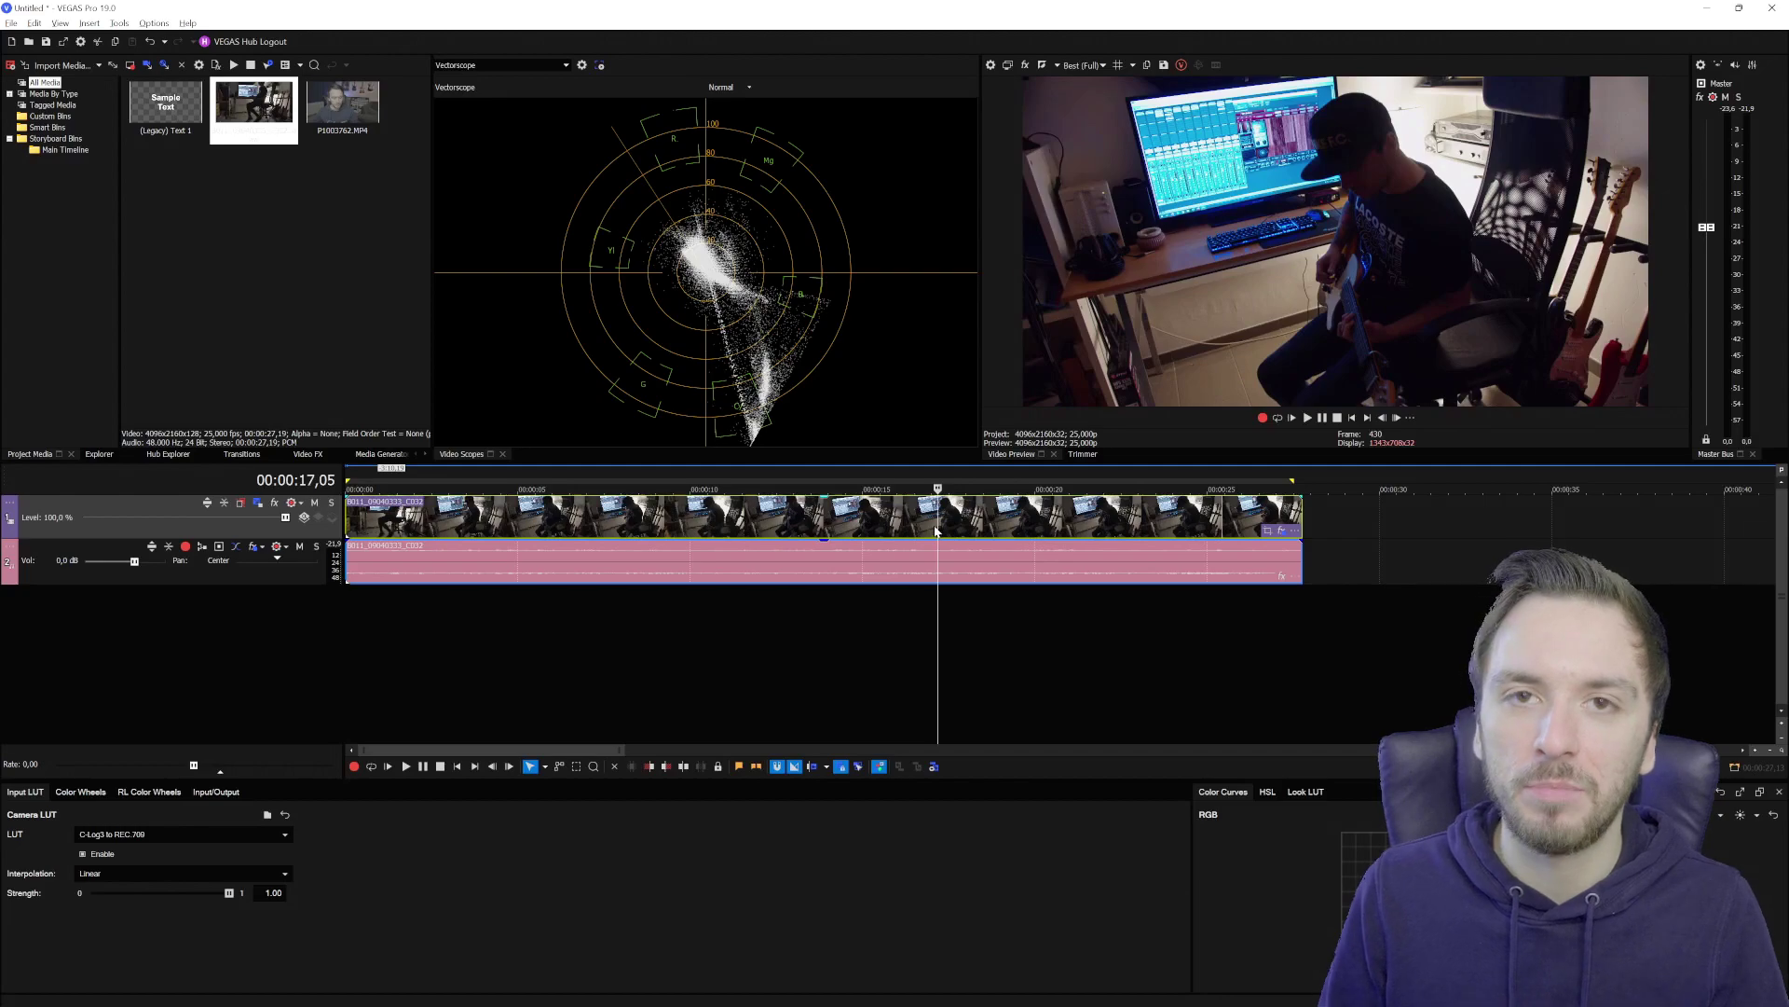
{"action": "left_click", "coordinate": [969, 527]}
{"action": "left_click", "coordinate": [1008, 518]}
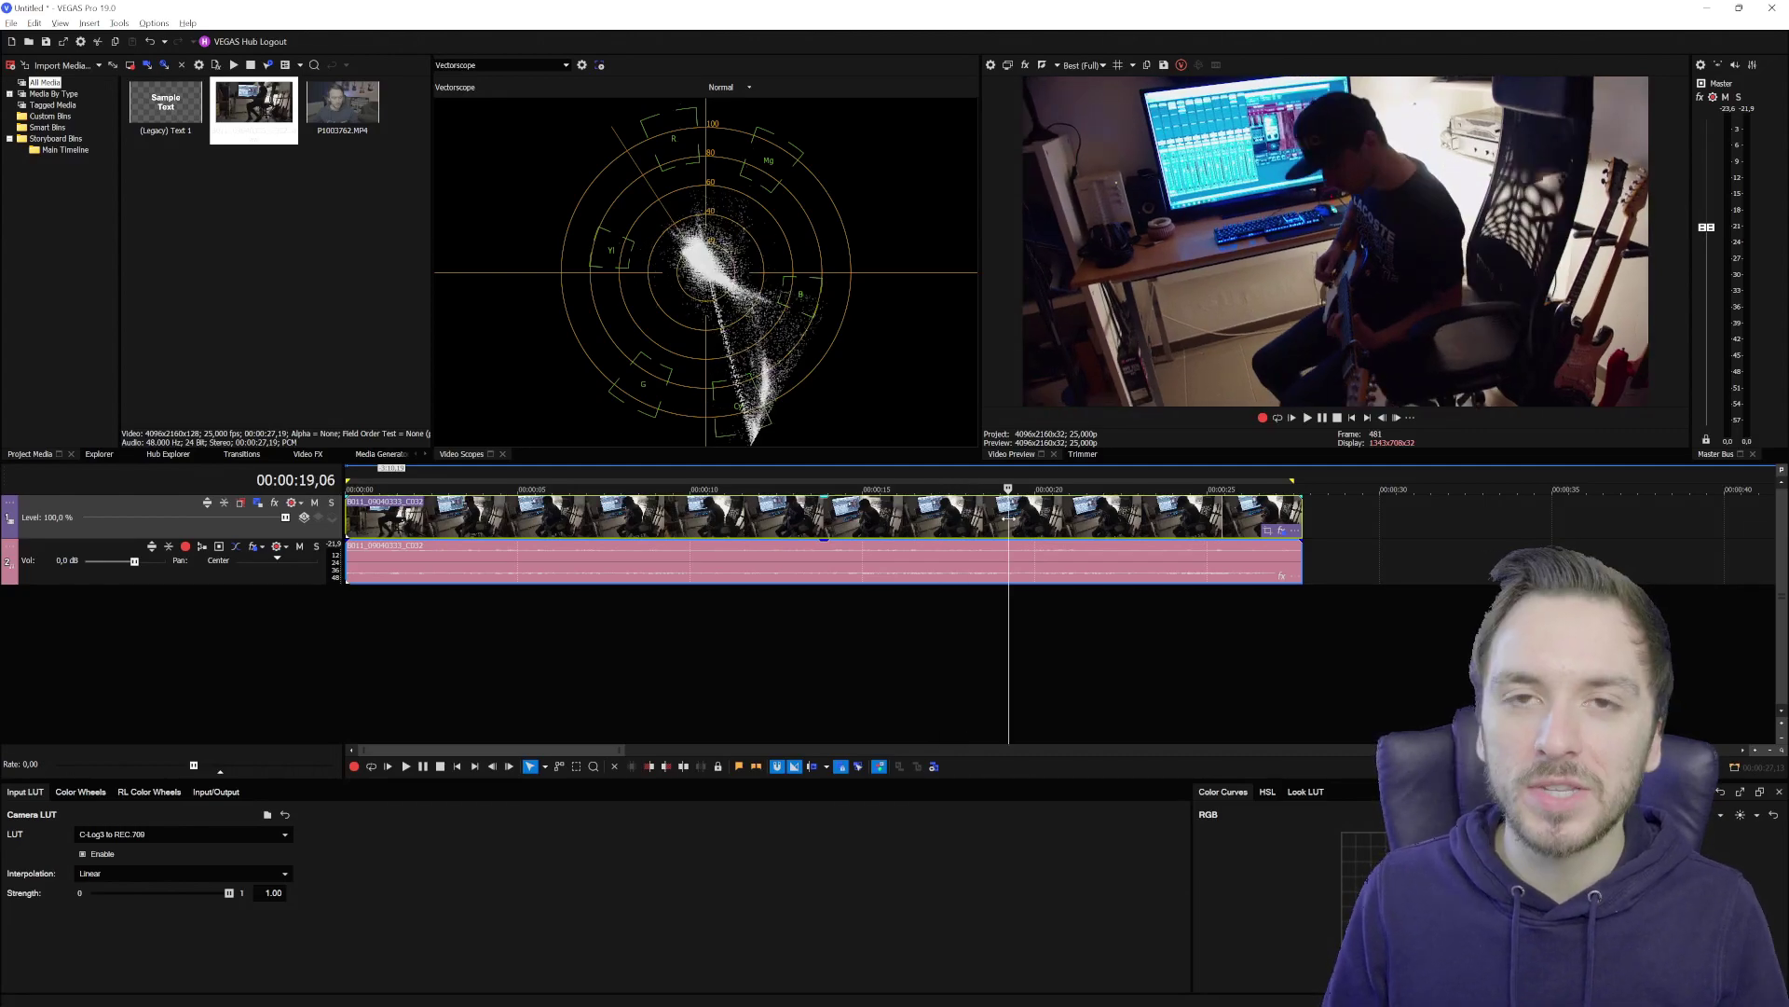
{"action": "left_click", "coordinate": [1103, 527]}
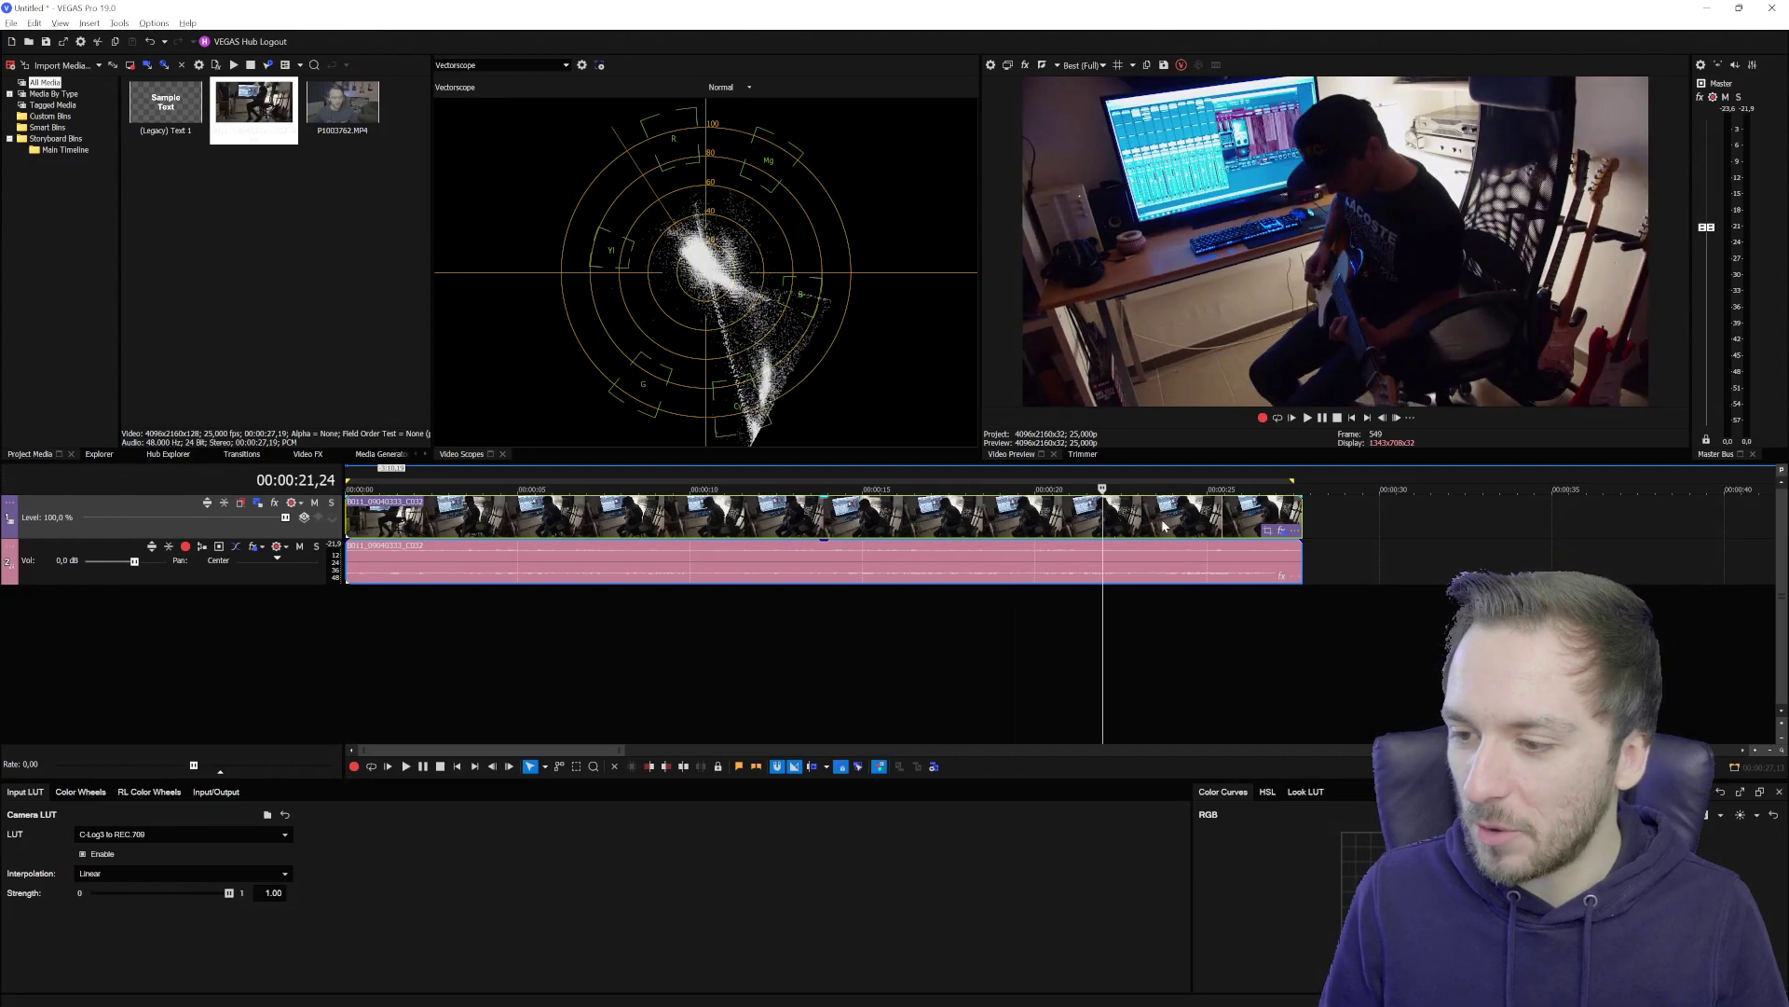
{"action": "left_click", "coordinate": [1162, 527]}
{"action": "left_click", "coordinate": [1015, 527]}
{"action": "left_click", "coordinate": [858, 527]}
{"action": "scroll", "coordinate": [858, 526], "scroll_direction": "down", "scroll_amount": 3}
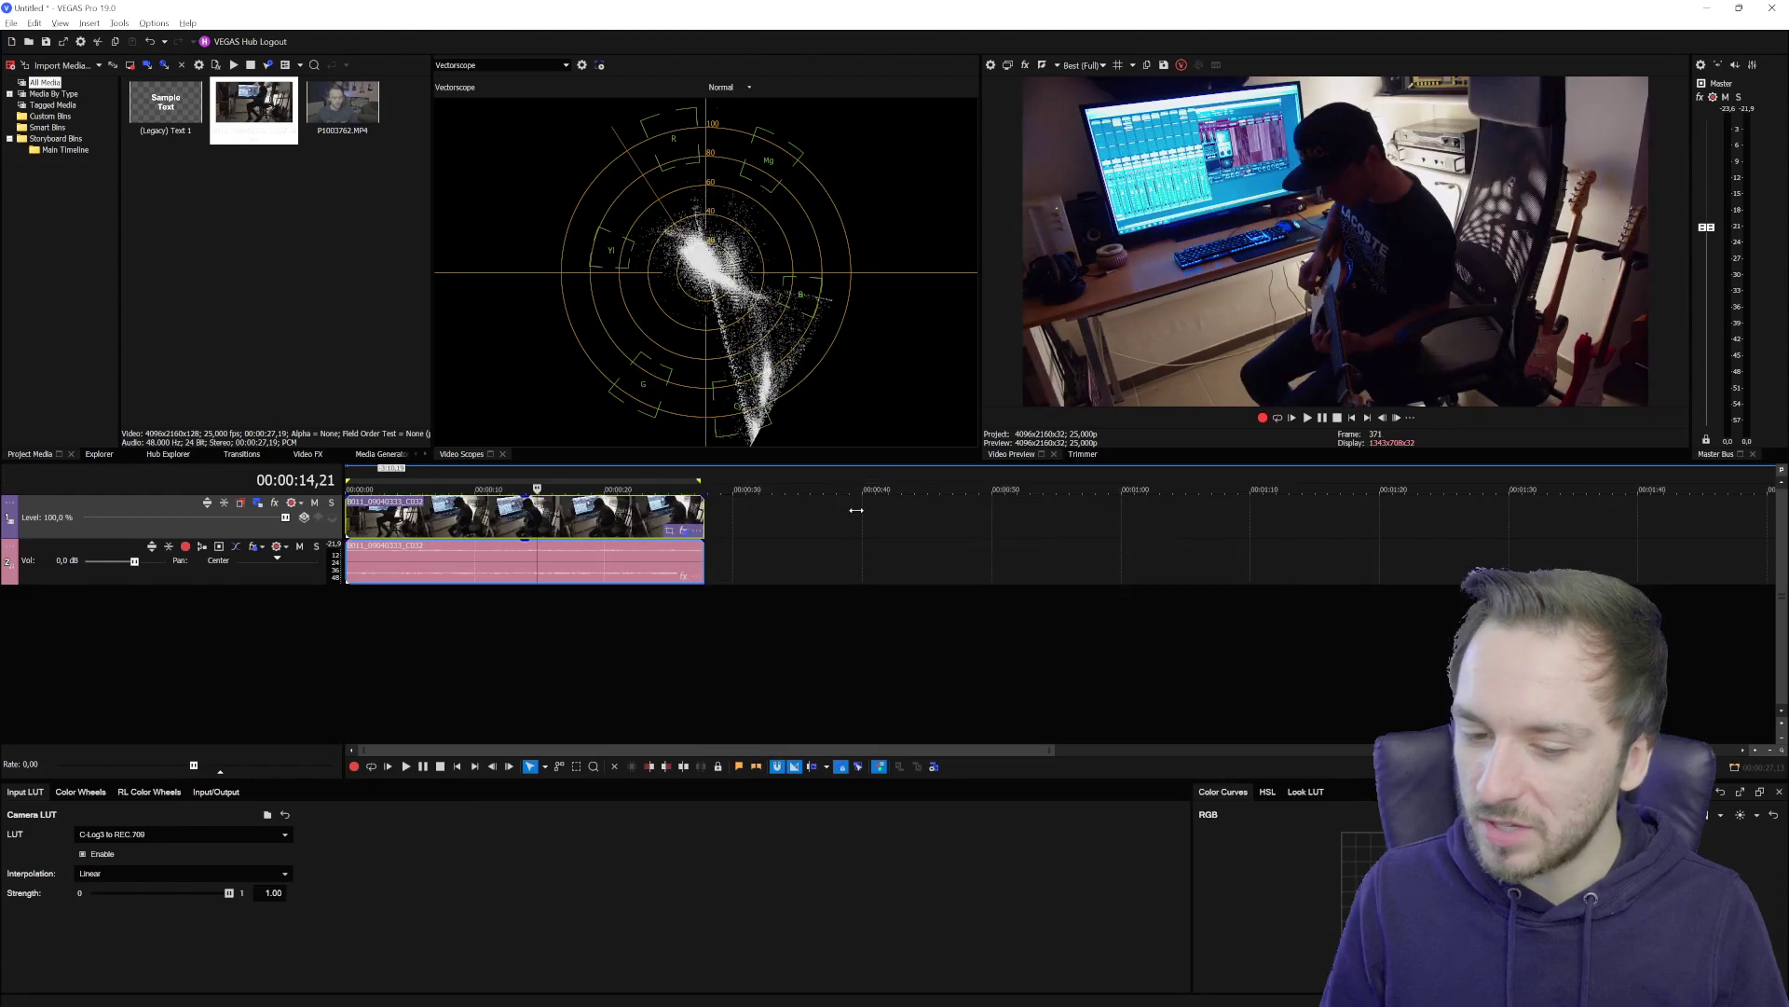
{"action": "scroll", "coordinate": [464, 517], "scroll_direction": "up", "scroll_amount": 4}
{"action": "scroll", "coordinate": [559, 518], "scroll_direction": "down", "scroll_amount": 3}
{"action": "left_click", "coordinate": [615, 514]}
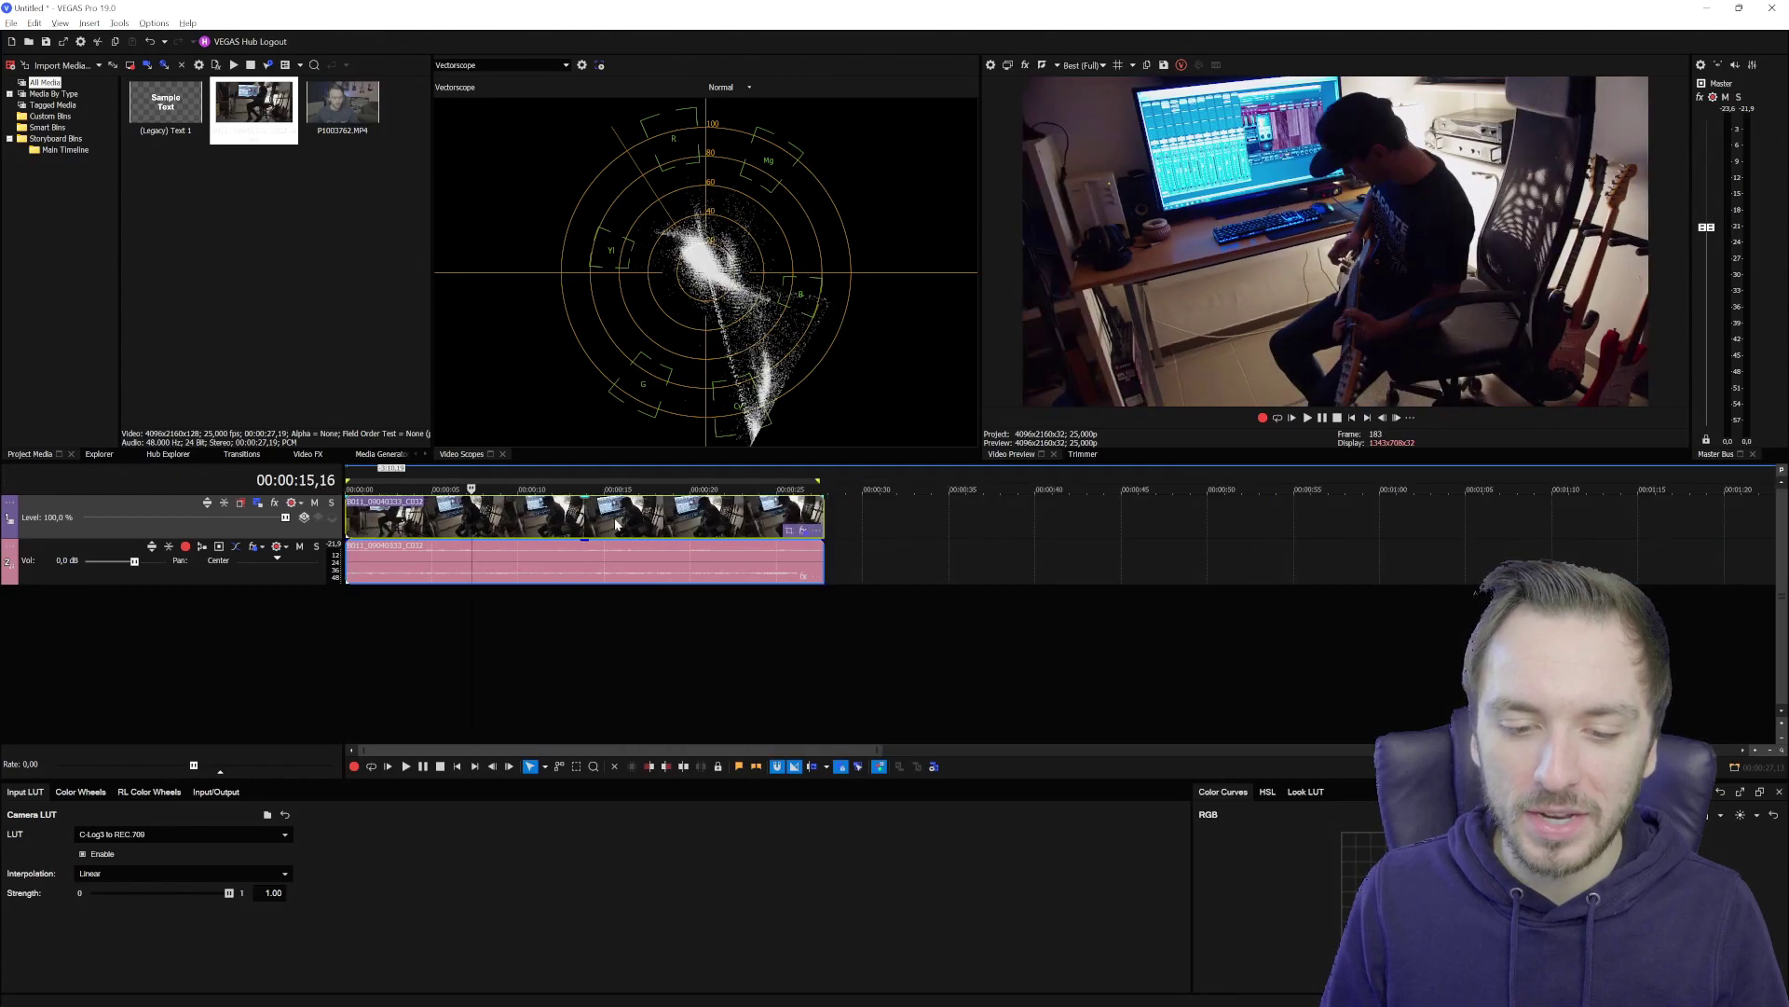
{"action": "scroll", "coordinate": [736, 540], "scroll_direction": "up", "scroll_amount": 4}
{"action": "scroll", "coordinate": [736, 540], "scroll_direction": "down", "scroll_amount": 3}
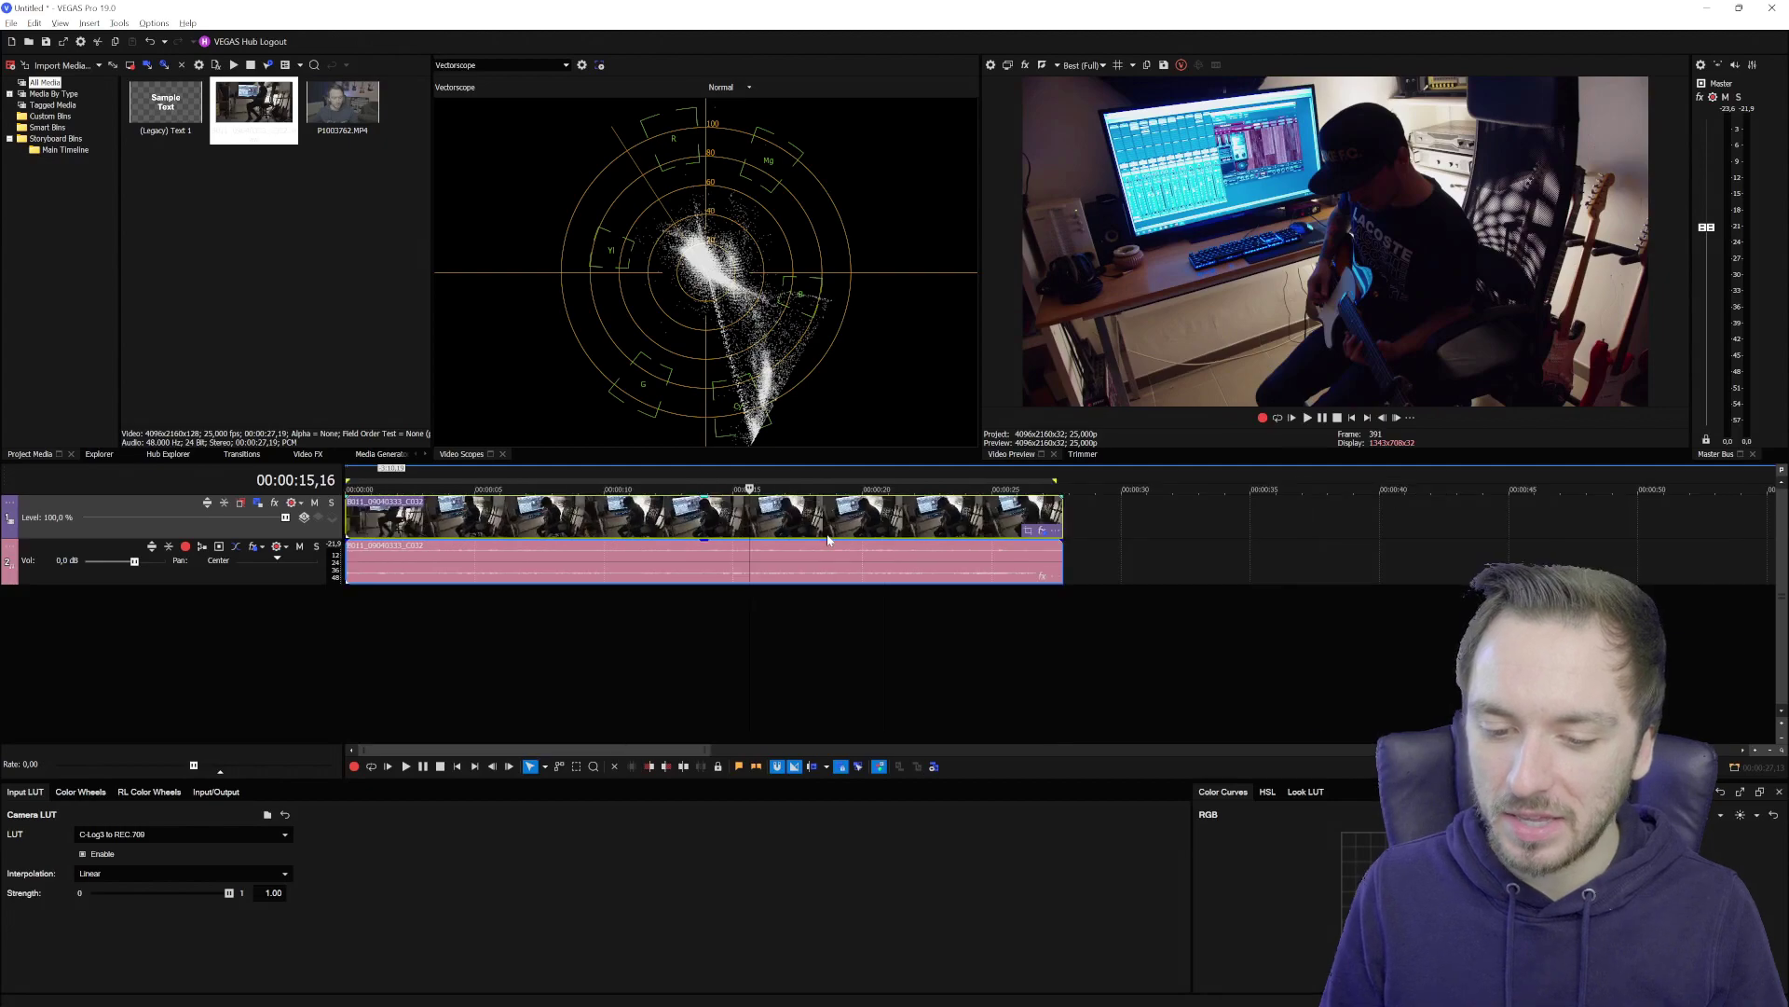
{"action": "left_click", "coordinate": [816, 518]}
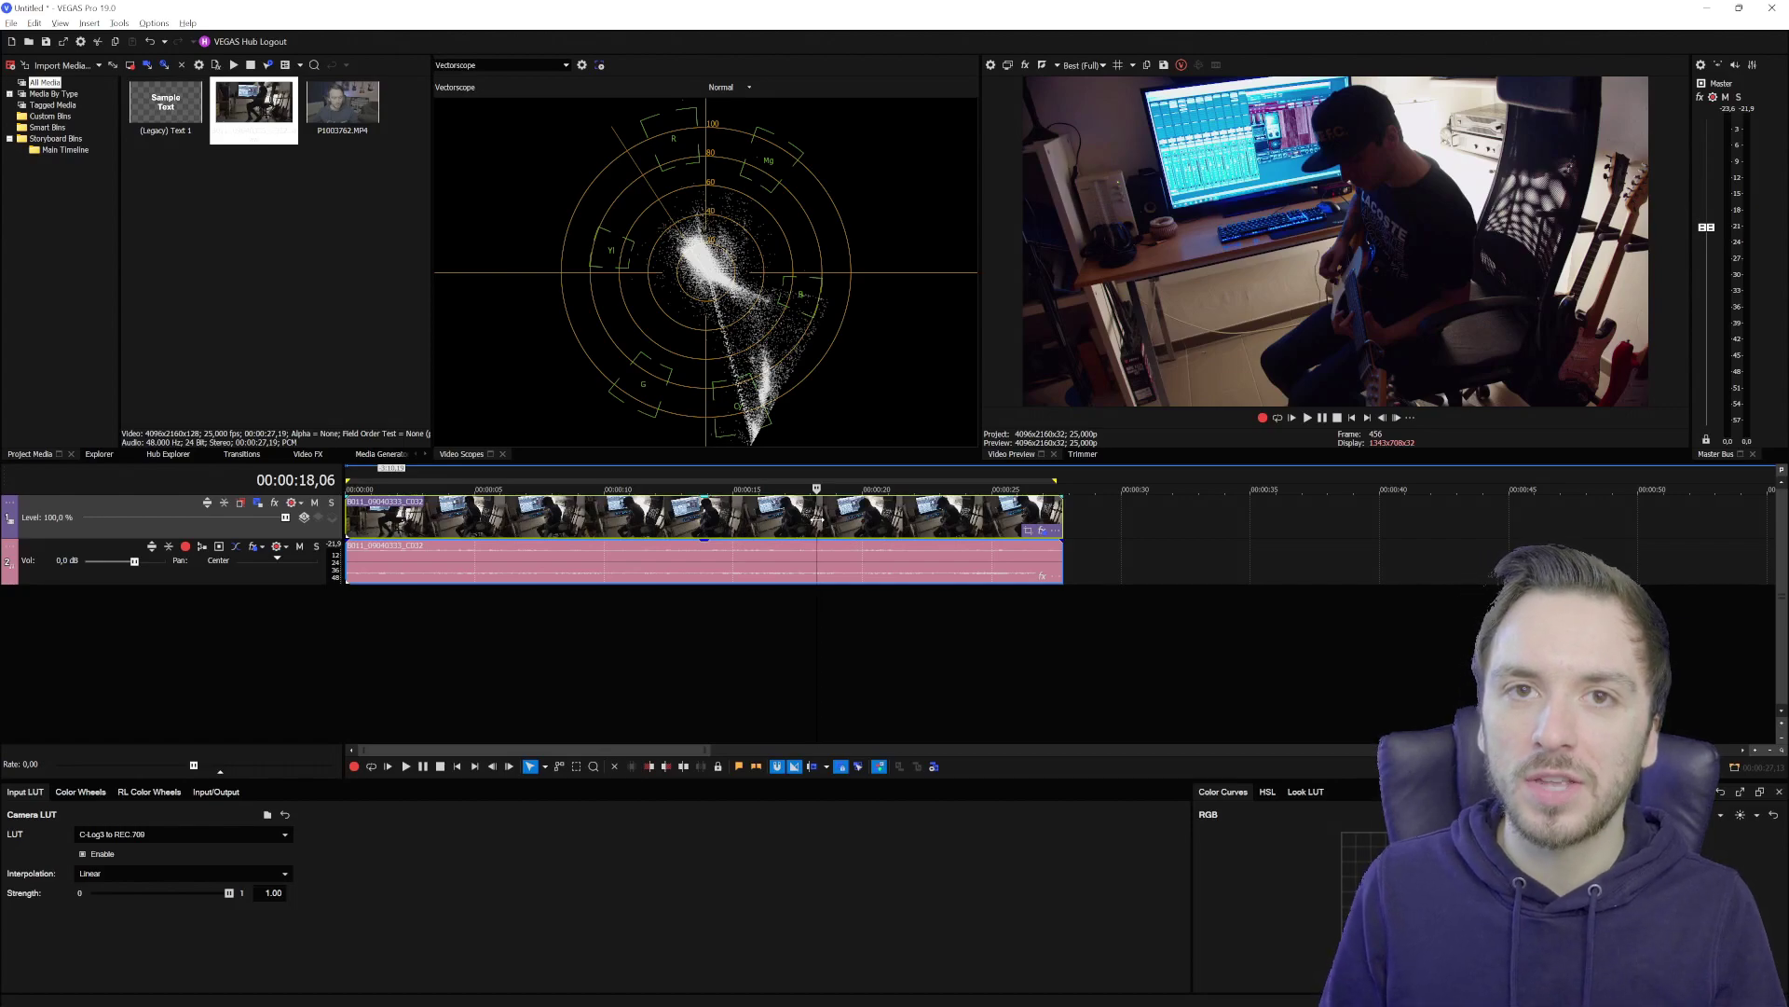
{"action": "left_click", "coordinate": [912, 532]}
{"action": "left_click", "coordinate": [942, 531]}
{"action": "left_click", "coordinate": [718, 530]}
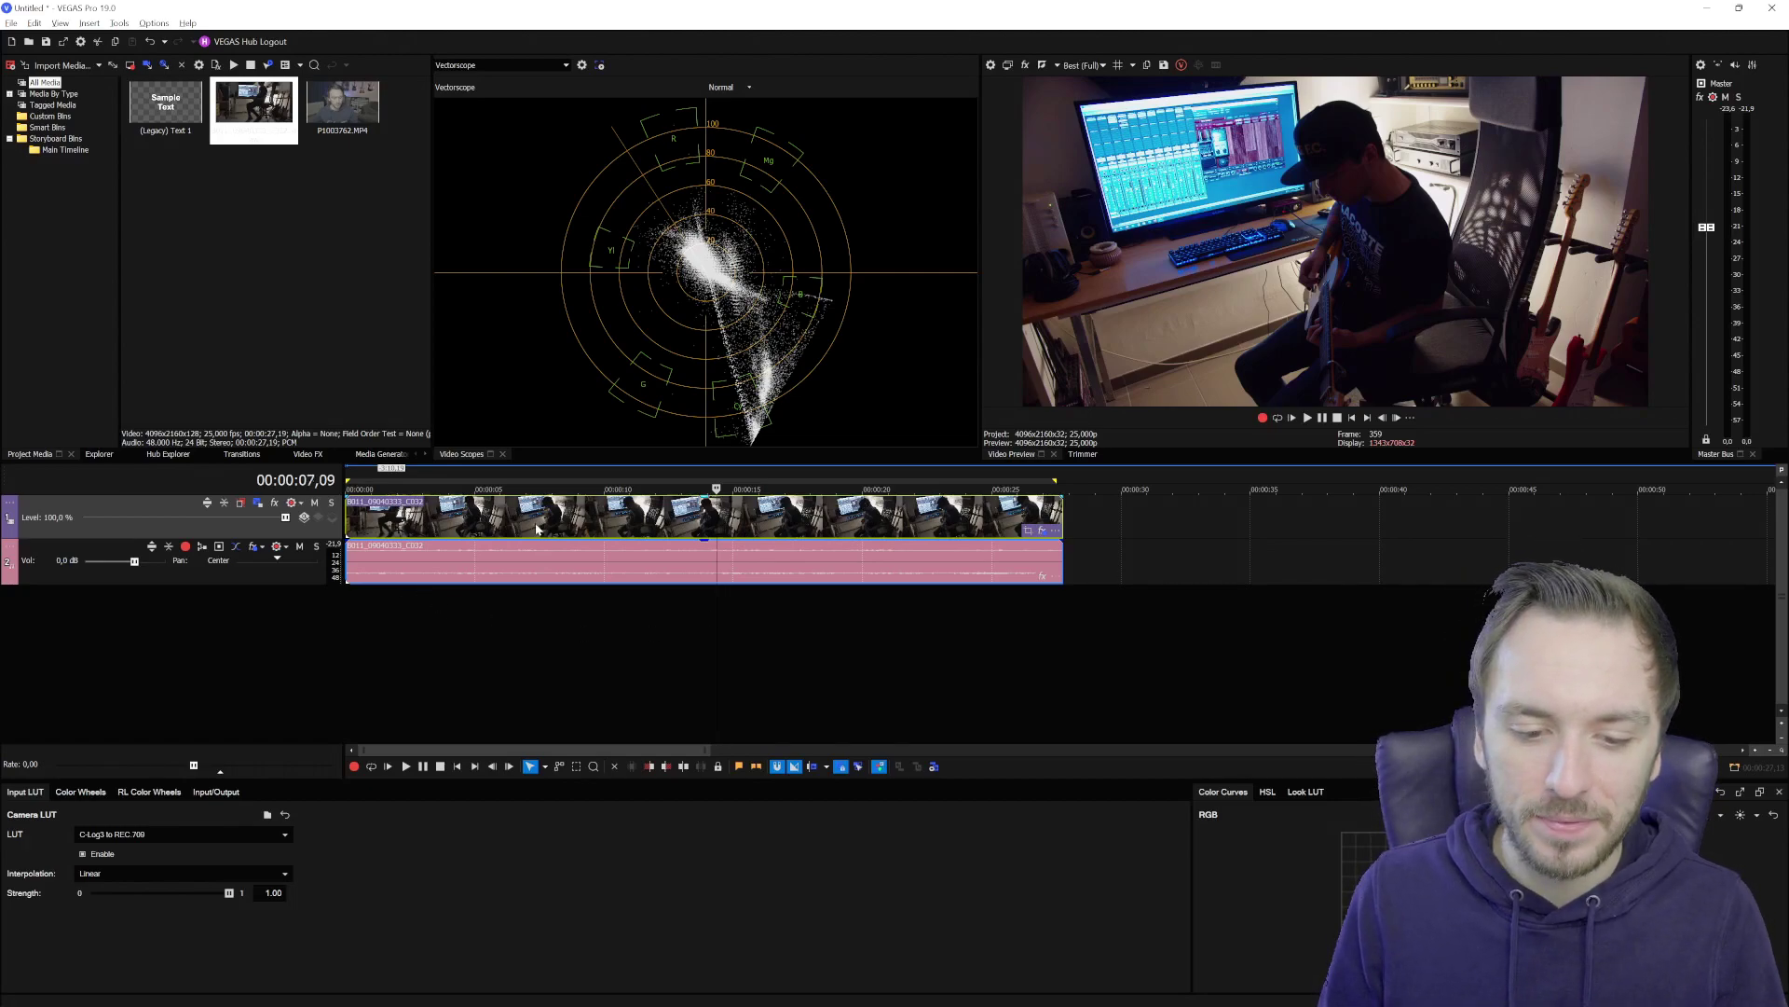
{"action": "left_click", "coordinate": [746, 519]}
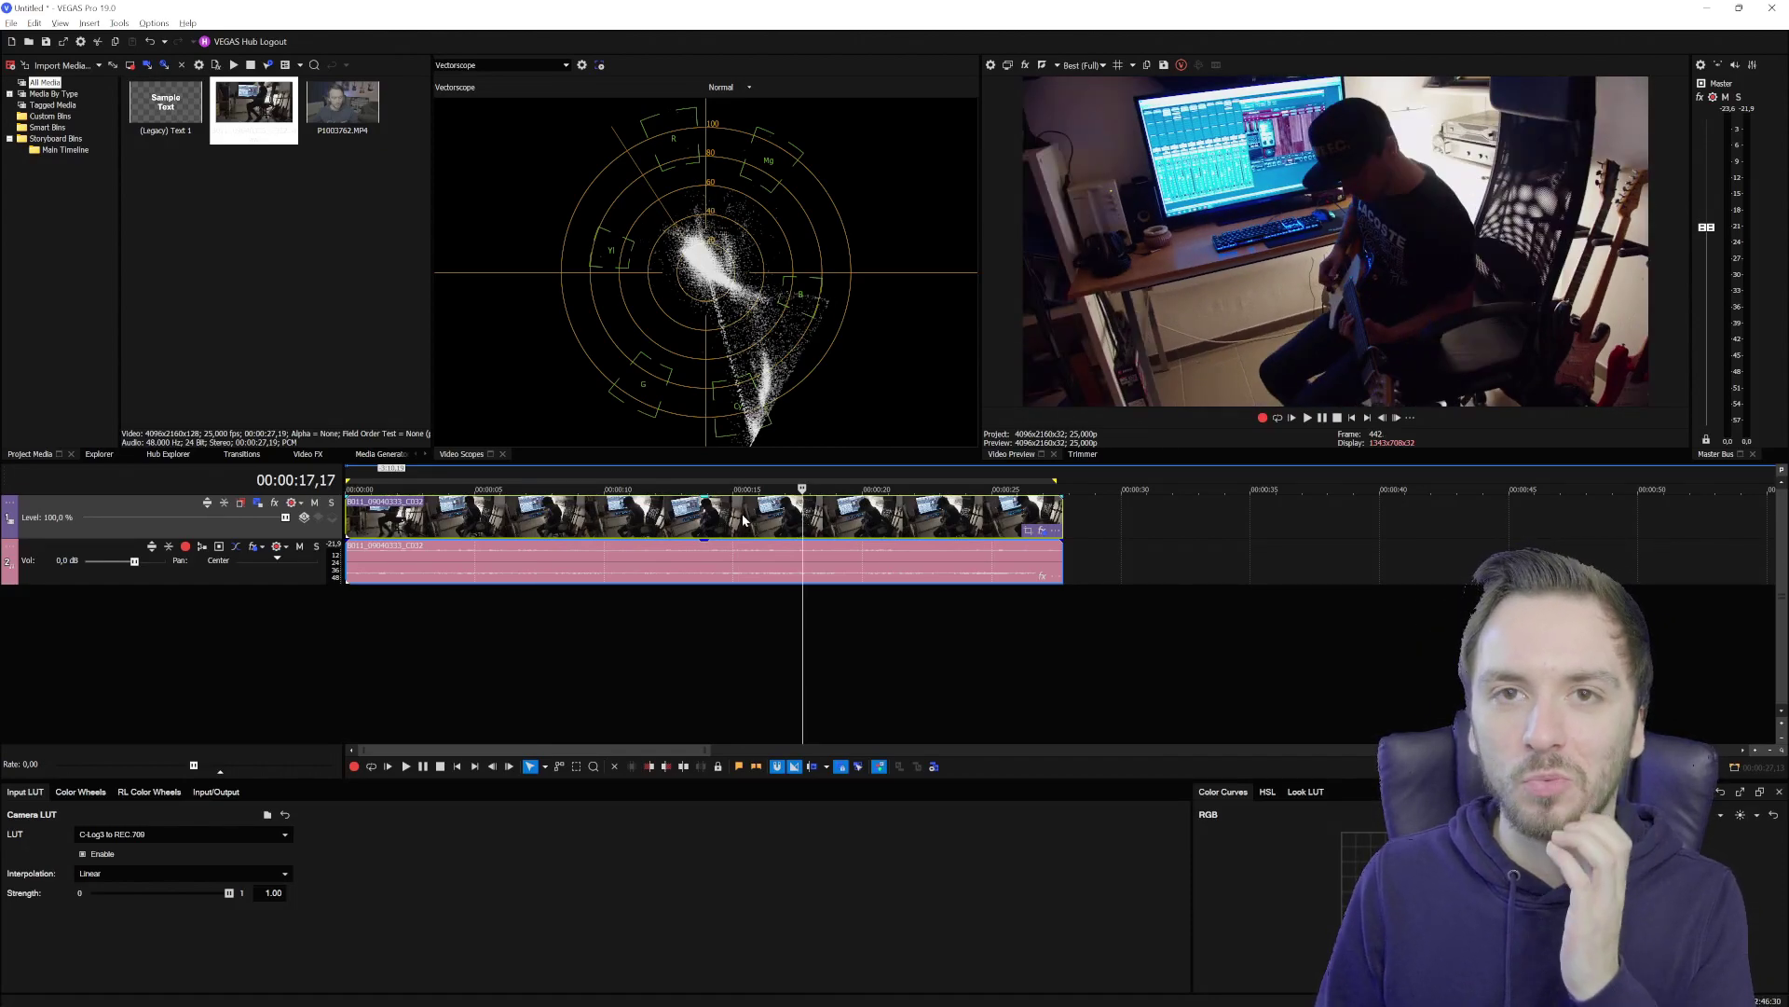
{"action": "left_click", "coordinate": [657, 528]}
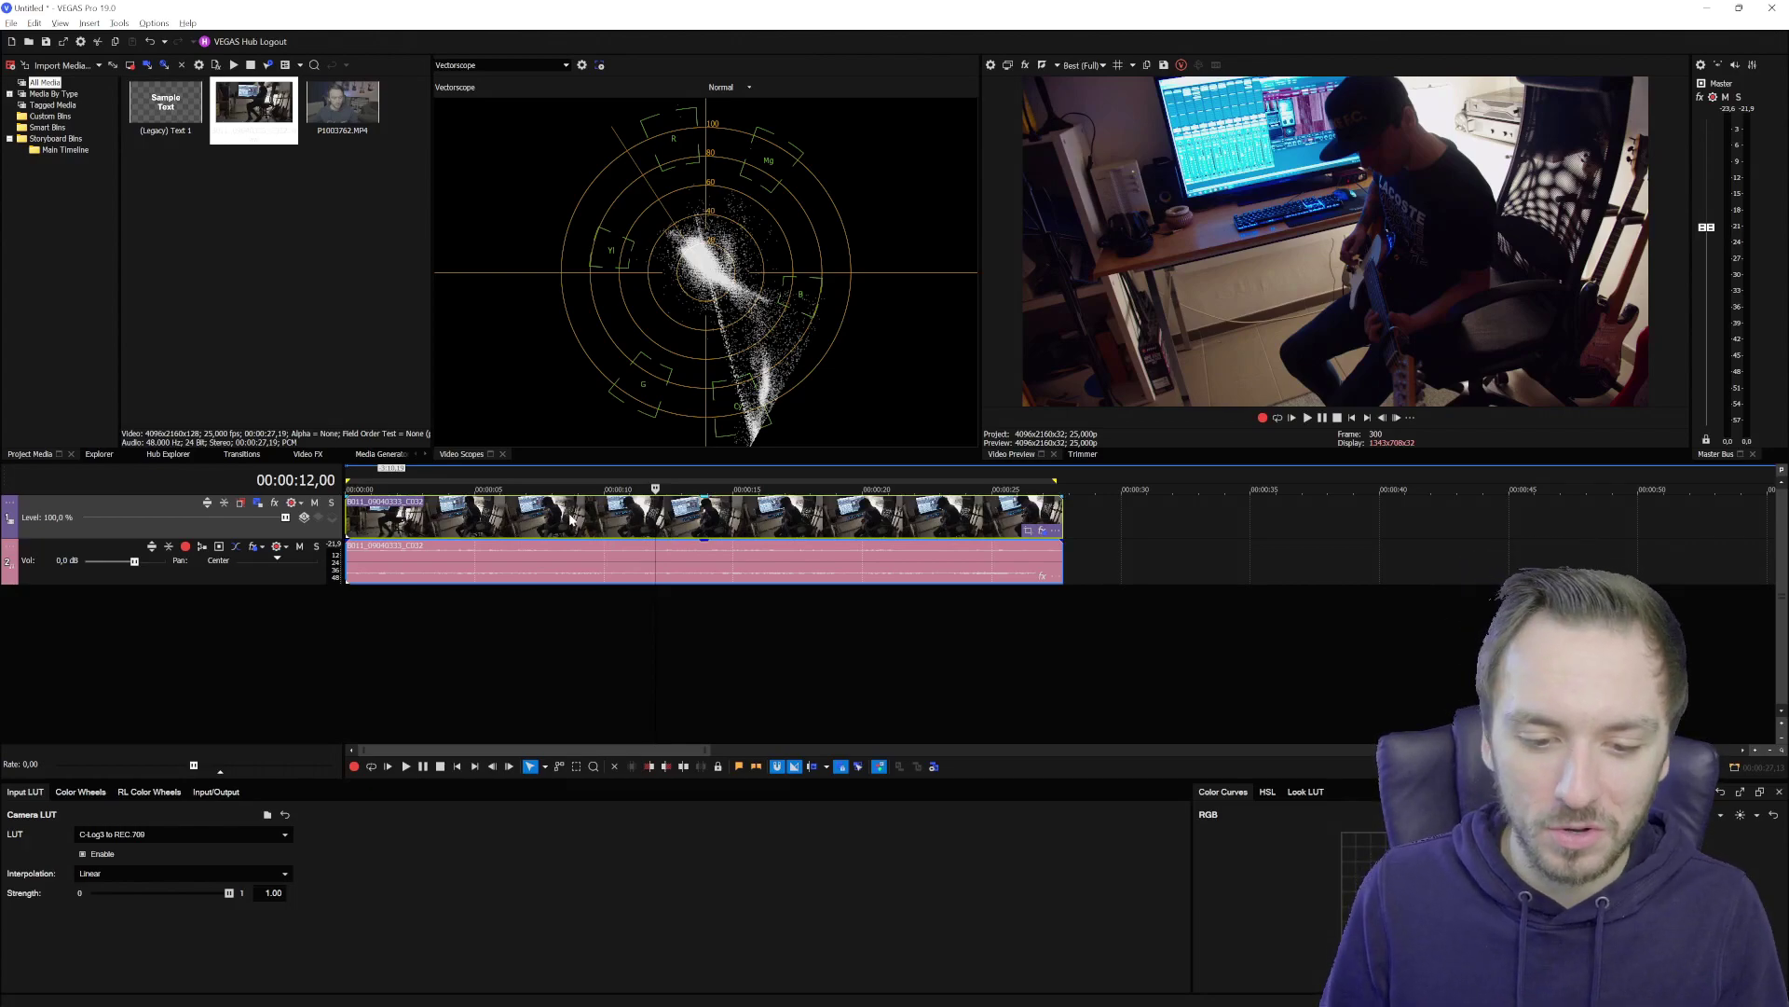
{"action": "left_click", "coordinate": [778, 518]}
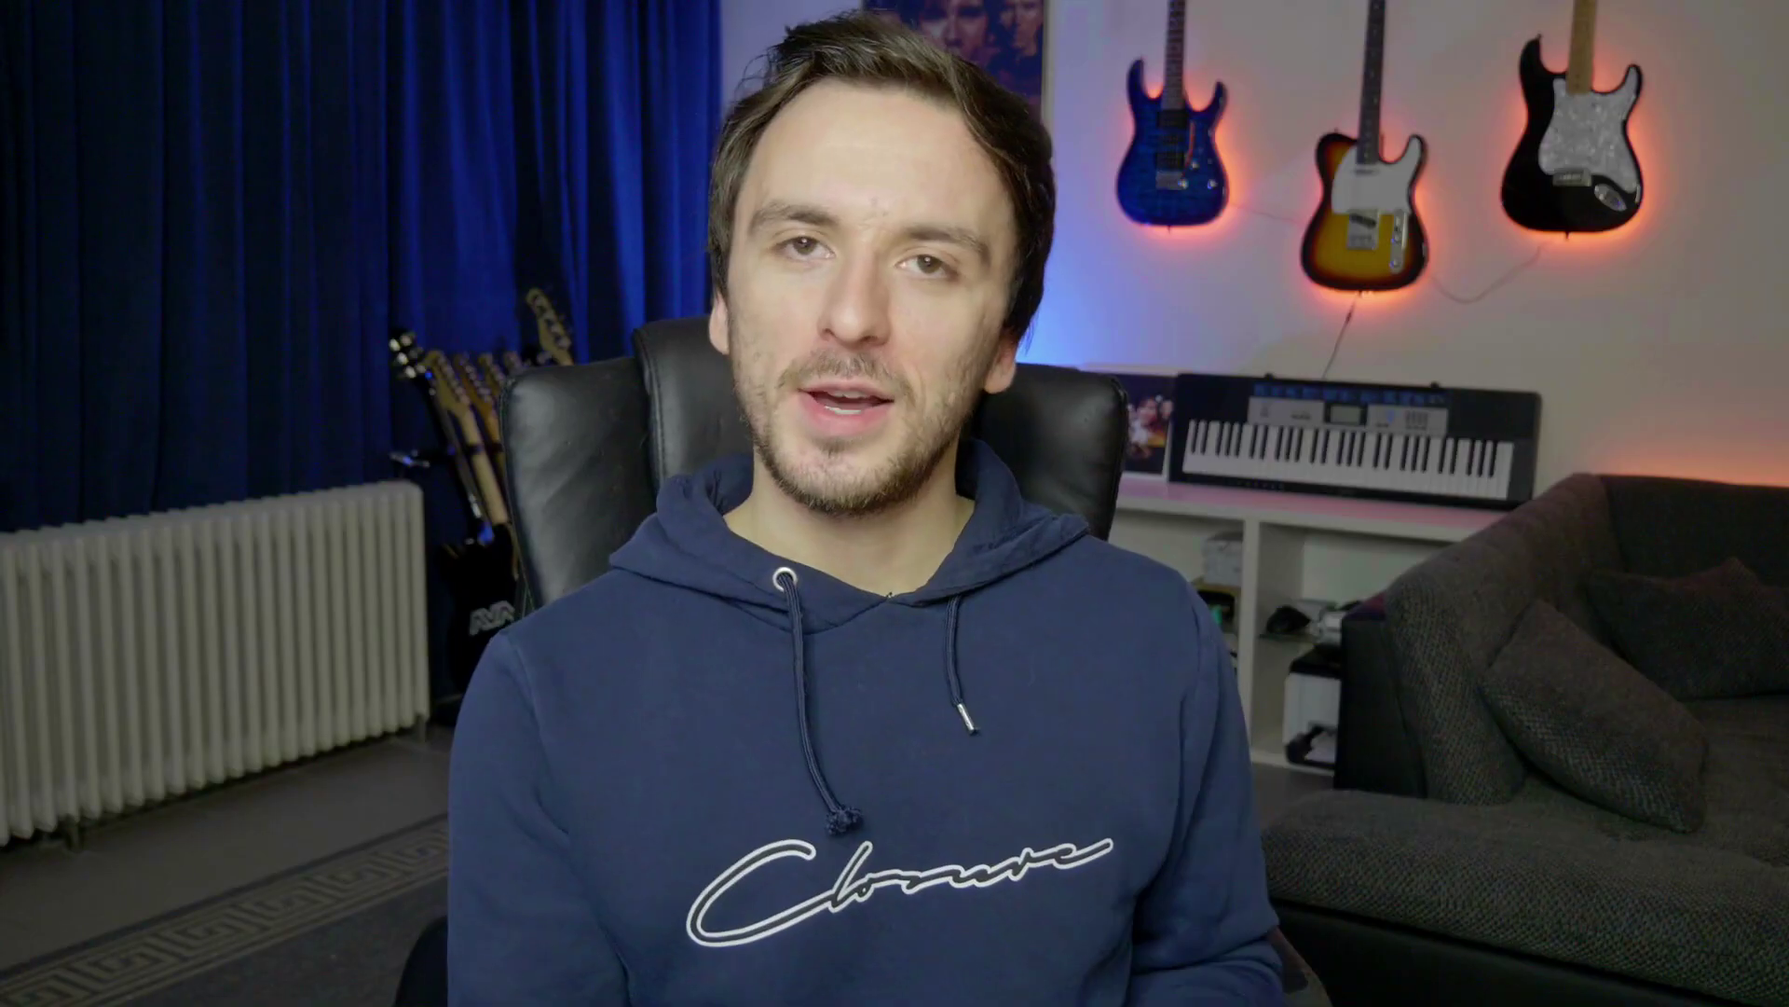